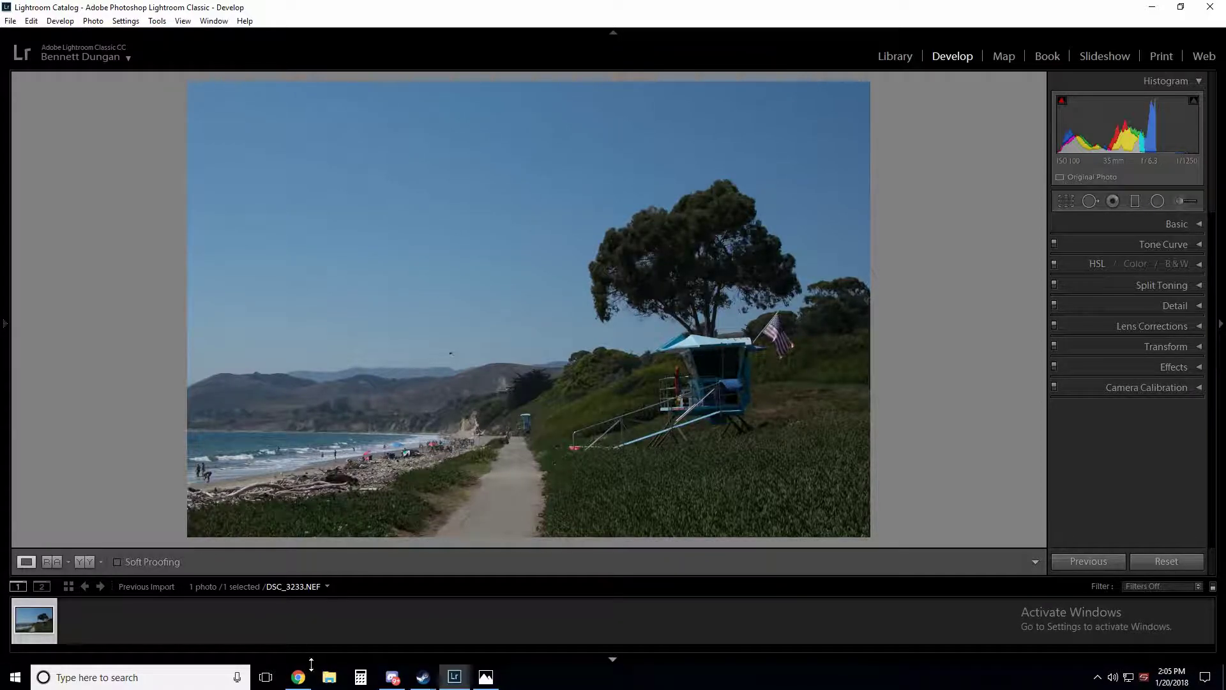
Review the El Capitan State Beach post on Edit My RAW and the finished reference edit DSC_3233.jpg, then return to Lightroom.
{"action": "left_click", "coordinate": [298, 676]}
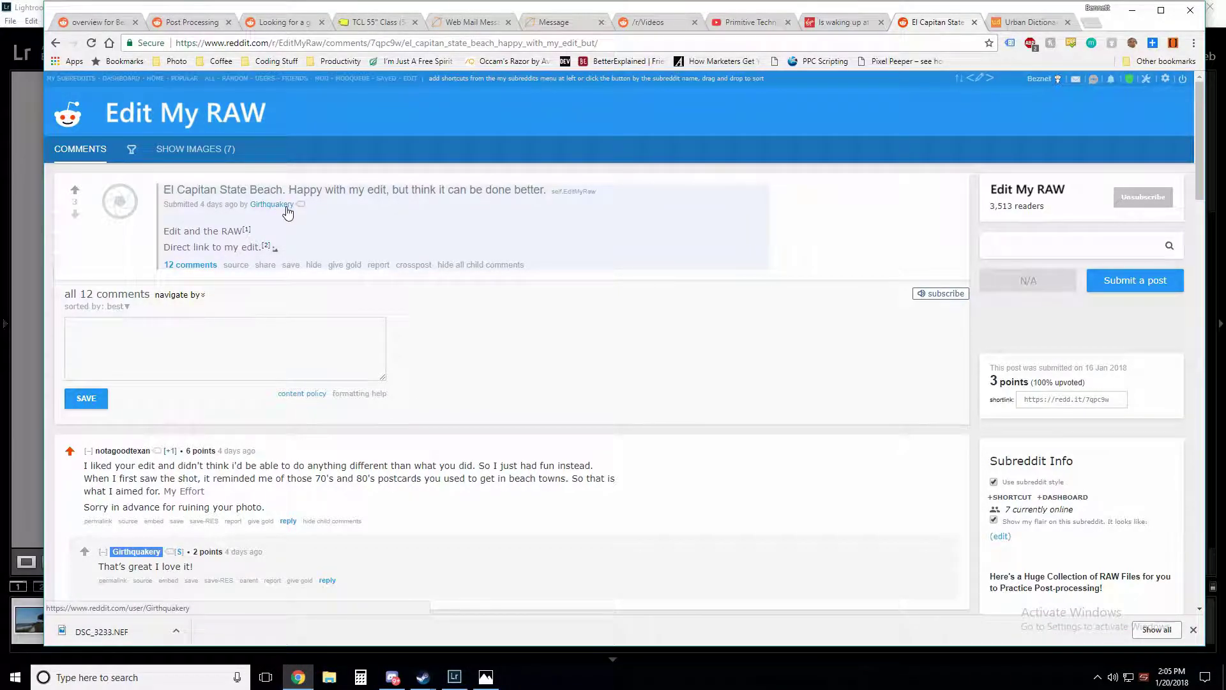
{"action": "mouse_move", "coordinate": [279, 205]}
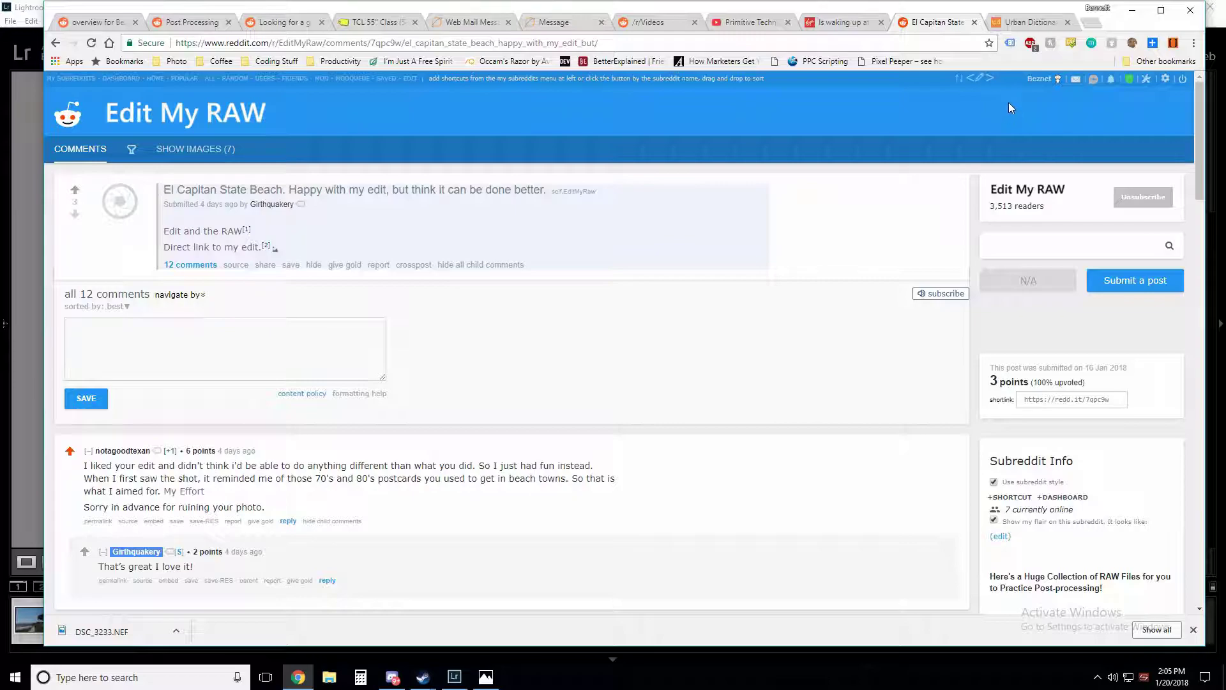
{"action": "left_click", "coordinate": [1133, 10]}
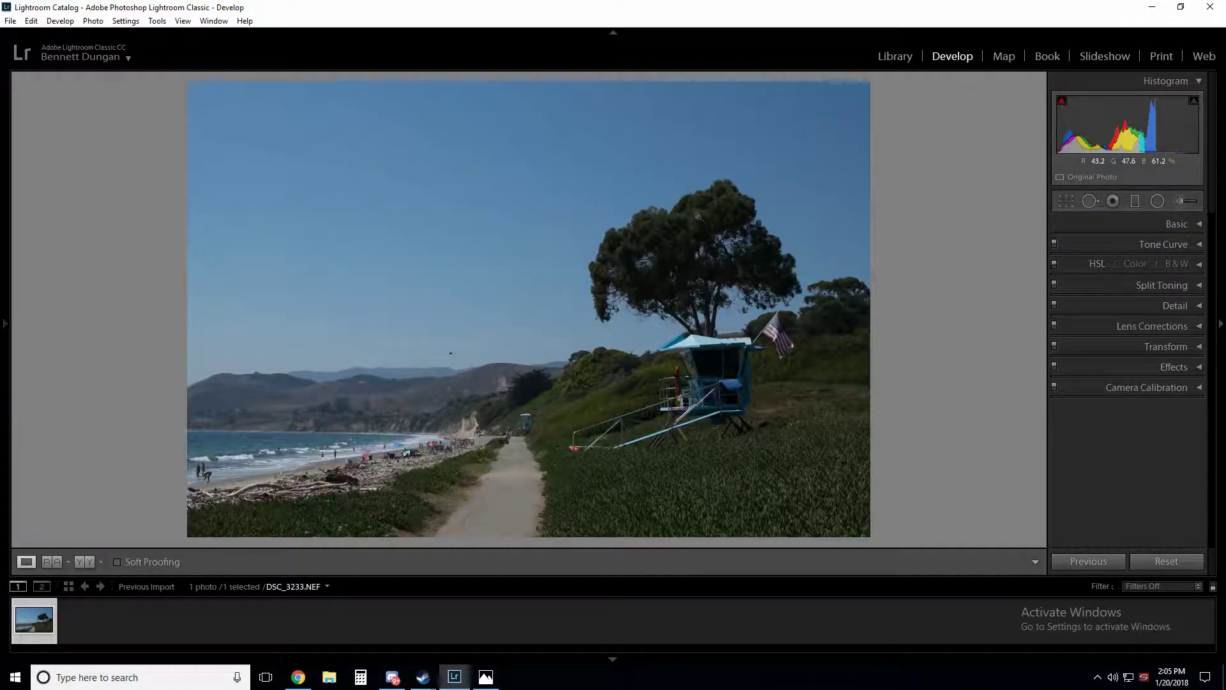
{"action": "left_click", "coordinate": [485, 676]}
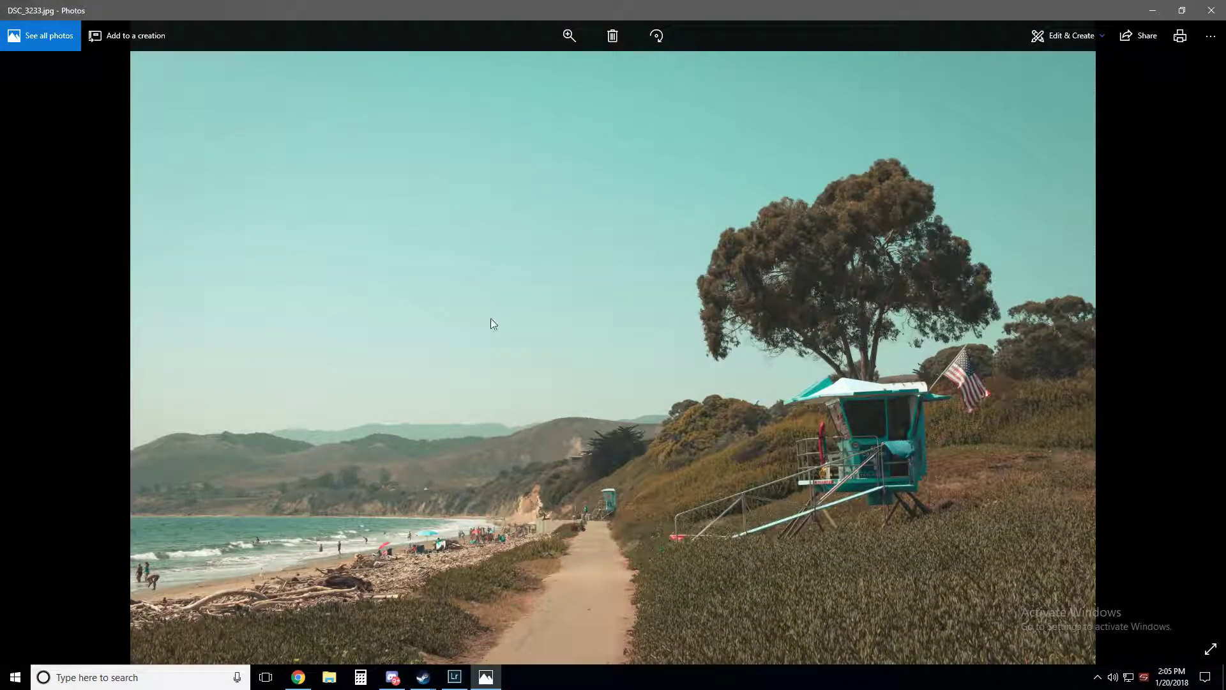
{"action": "left_click", "coordinate": [1152, 10]}
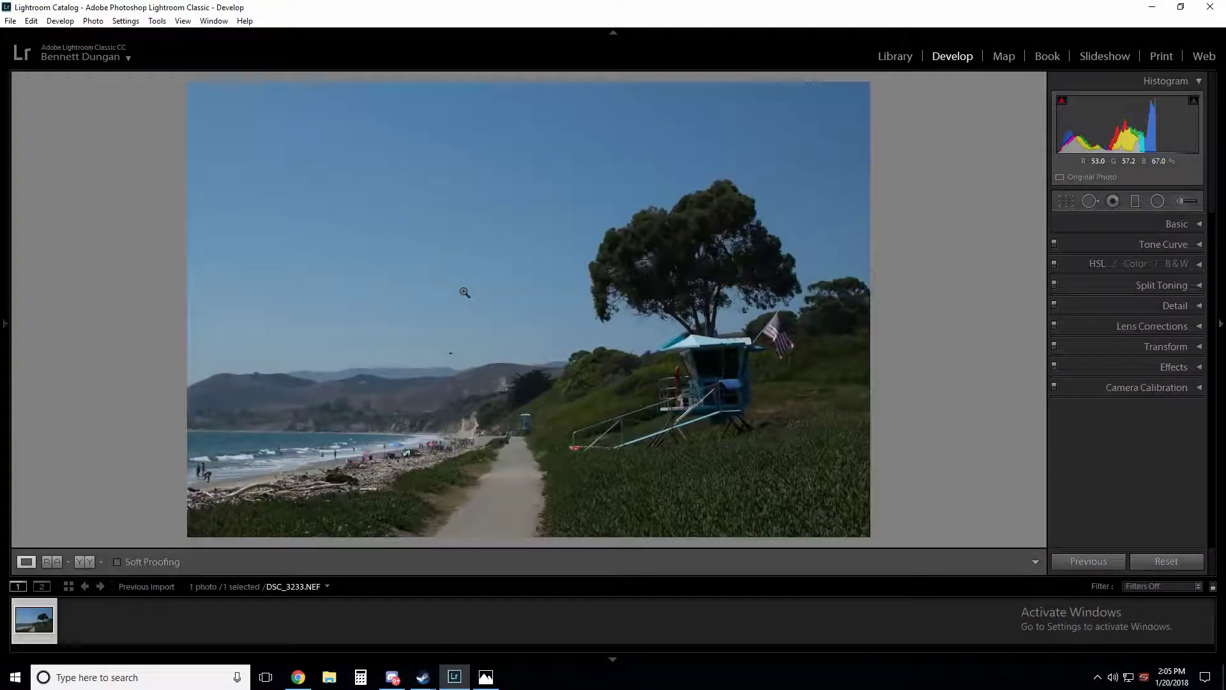
Warm the beach photo's white balance to a temperature of 5214 and raise the exposure to +0.71.
{"action": "left_click", "coordinate": [1202, 224]}
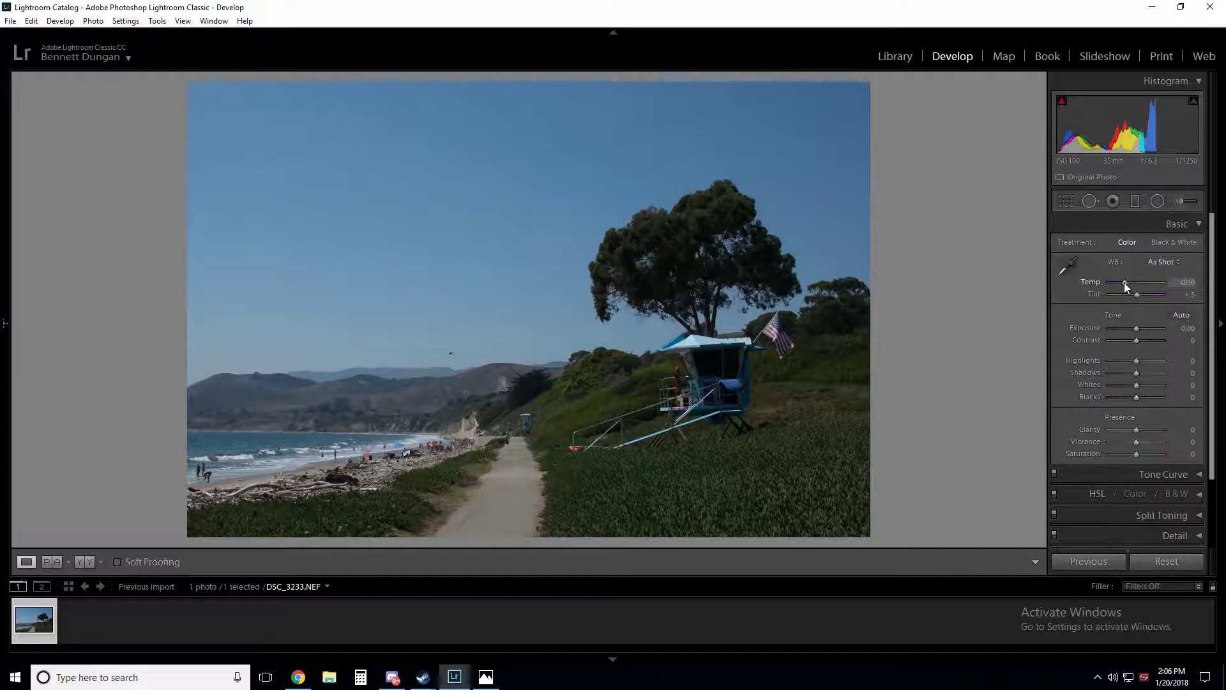
{"action": "left_click_drag", "start_coordinate": [1124, 282], "coordinate": [1125, 283]}
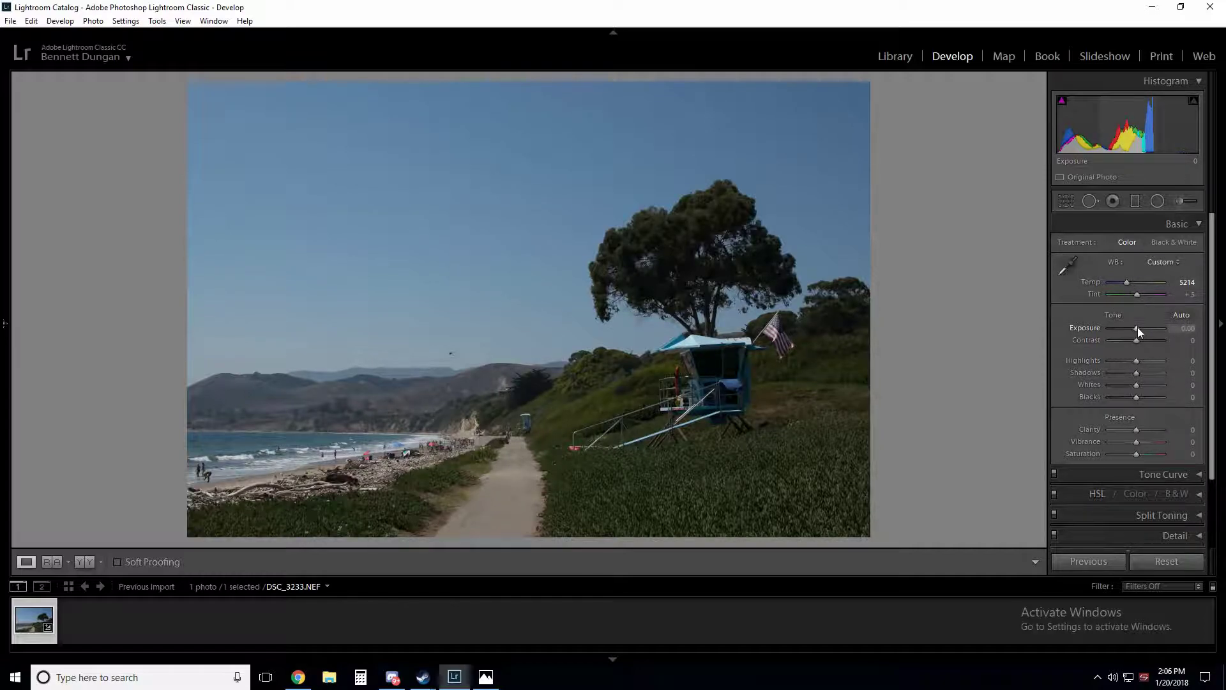
{"action": "left_click_drag", "start_coordinate": [1136, 327], "coordinate": [1140, 327]}
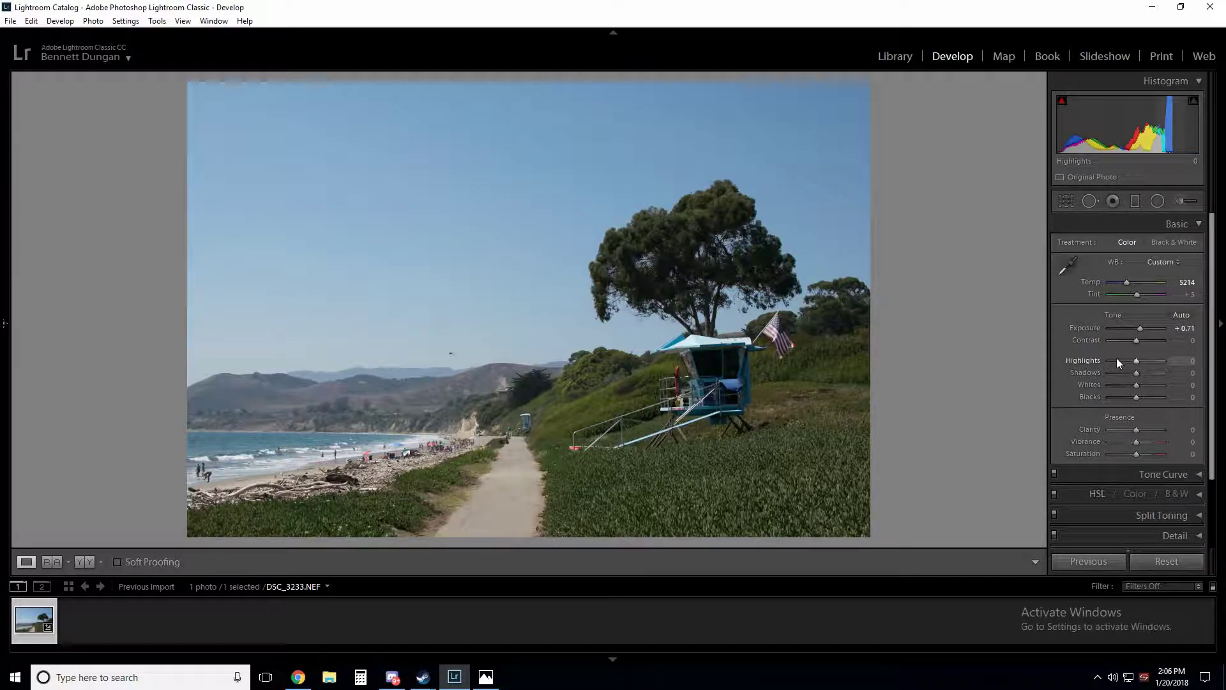
Set highlights to +29, shadows to +21, whites to +12, blacks to +14 and clarity to +12.
{"action": "left_click_drag", "start_coordinate": [1136, 362], "coordinate": [1141, 398]}
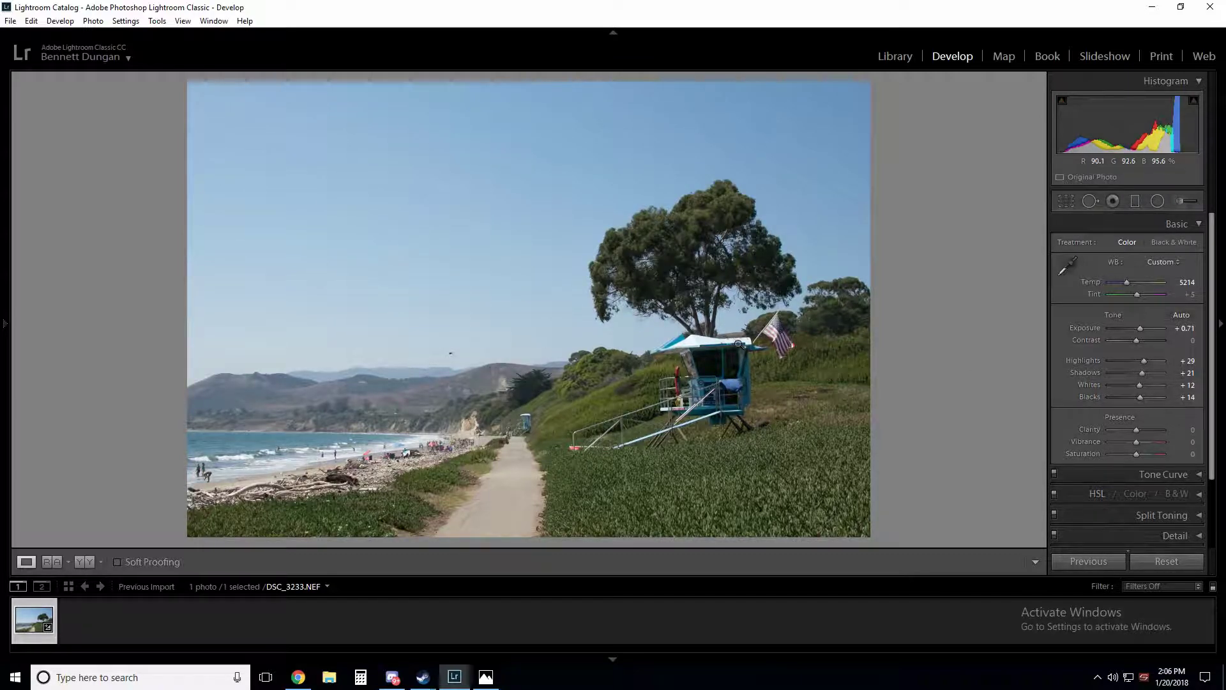
{"action": "left_click_drag", "start_coordinate": [1133, 431], "coordinate": [1140, 431]}
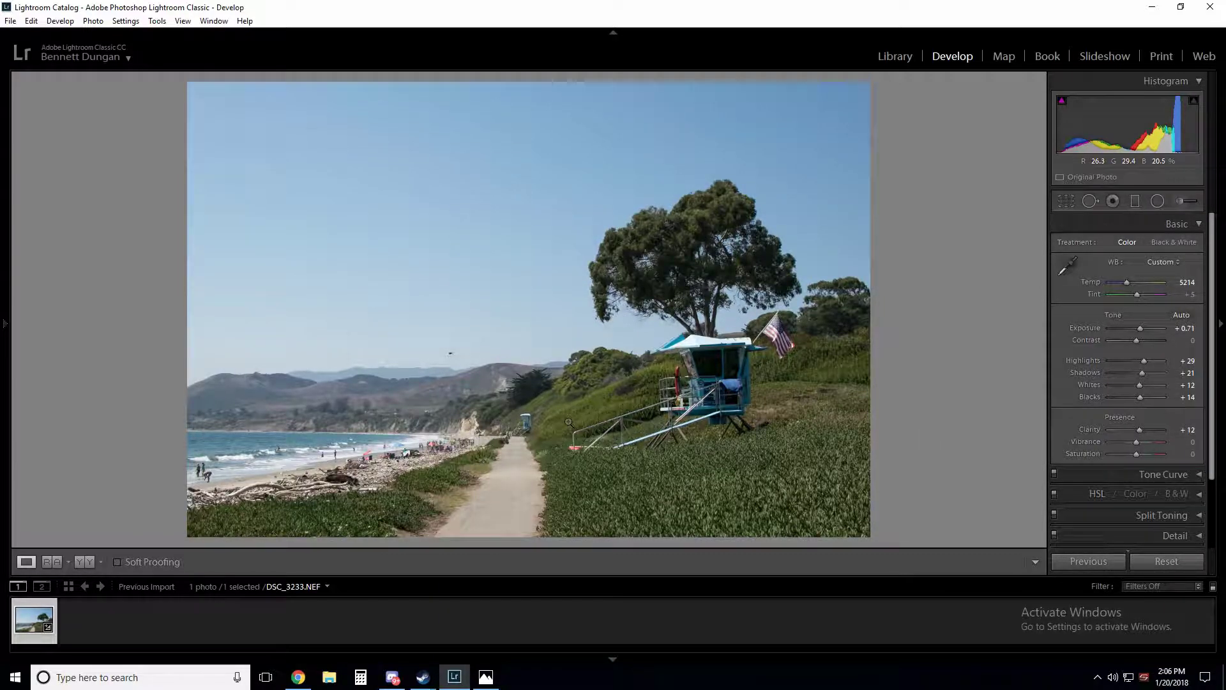
{"action": "left_click_drag", "start_coordinate": [664, 411], "coordinate": [362, 359]}
{"action": "left_click", "coordinate": [1199, 223]}
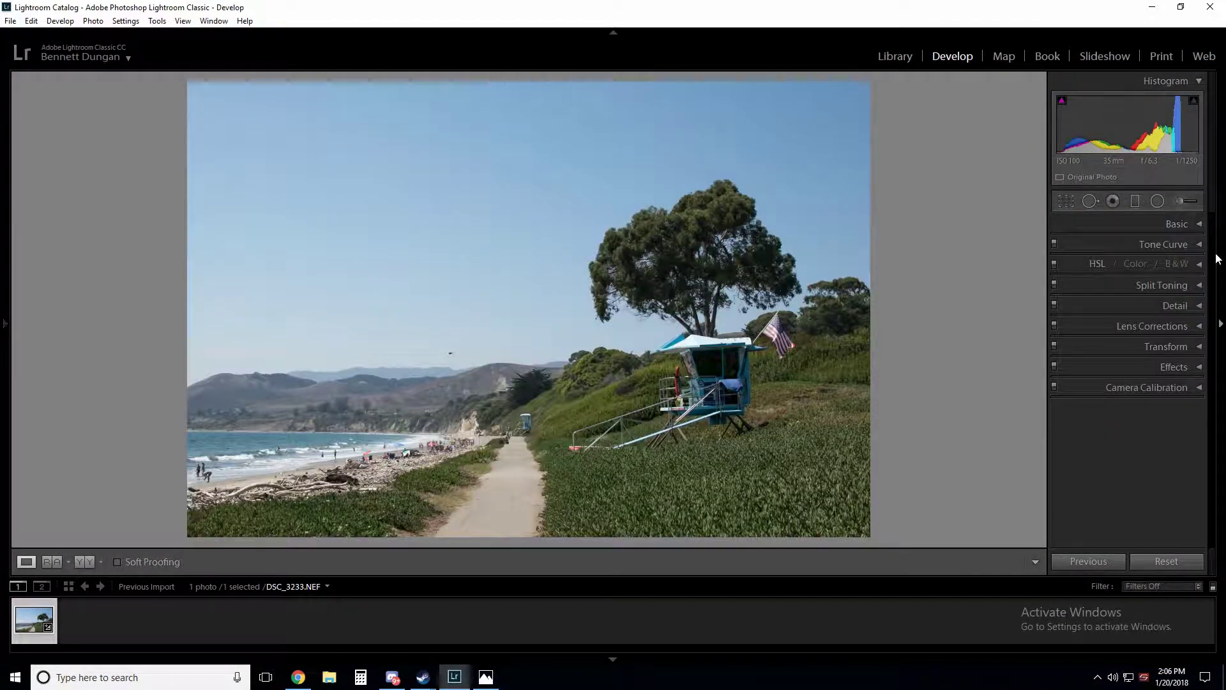
Fade the photo on the RGB tone curve by raising the black point, pulling the highlights down slightly and adding a shadow point.
{"action": "left_click", "coordinate": [1199, 244]}
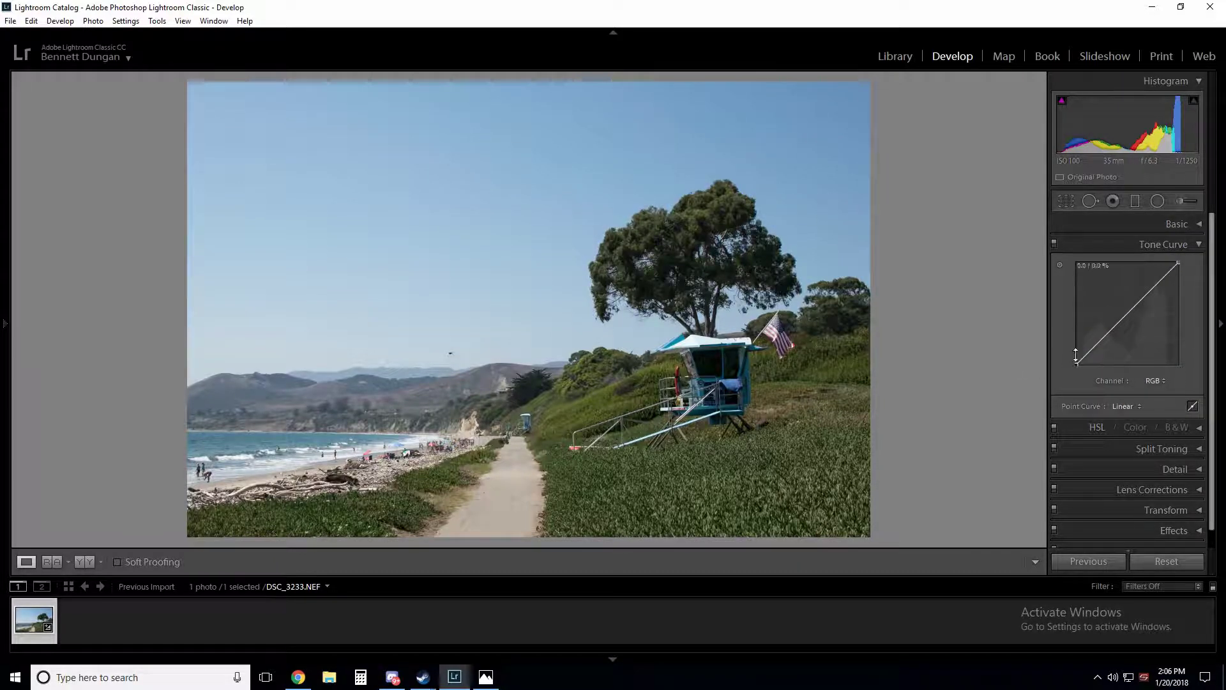
{"action": "left_click_drag", "start_coordinate": [1077, 364], "coordinate": [1071, 354]}
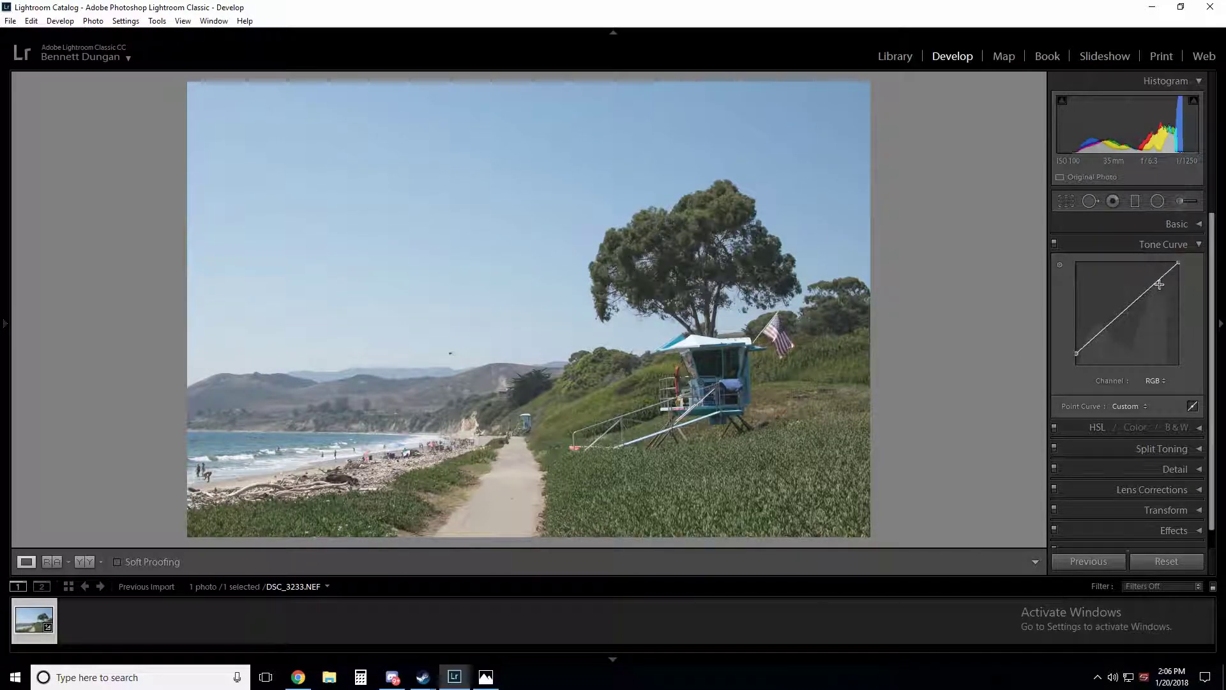
{"action": "left_click_drag", "start_coordinate": [1150, 287], "coordinate": [1152, 290]}
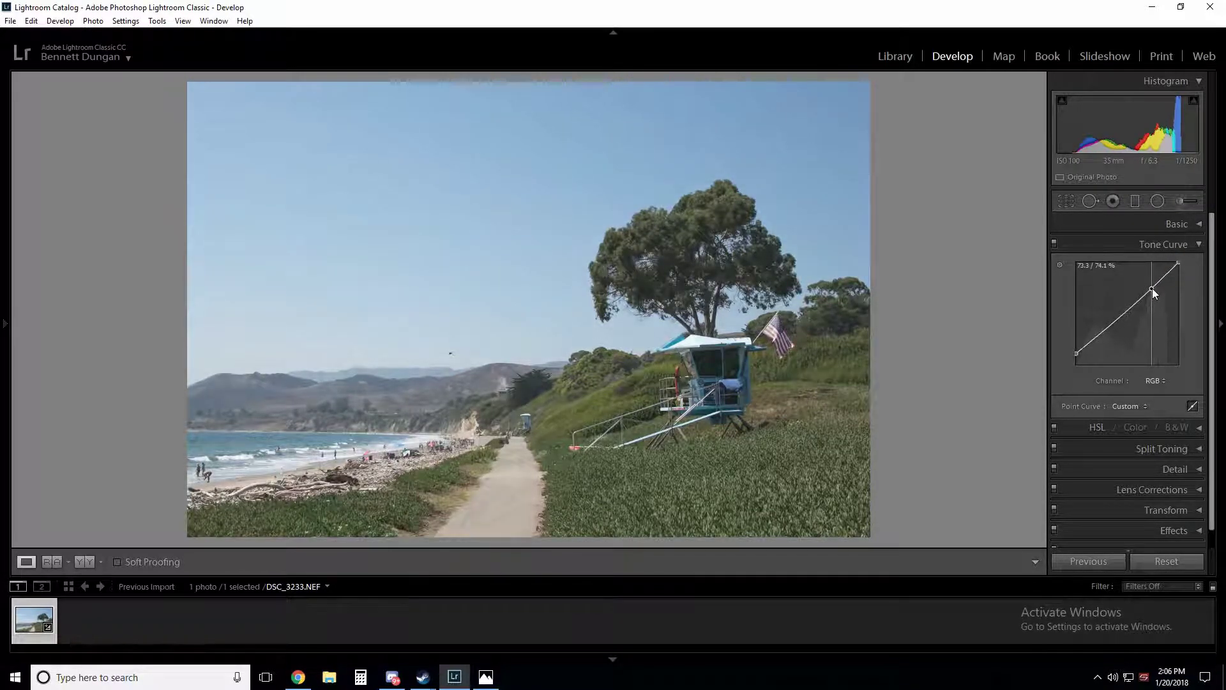
{"action": "left_click", "coordinate": [1097, 334]}
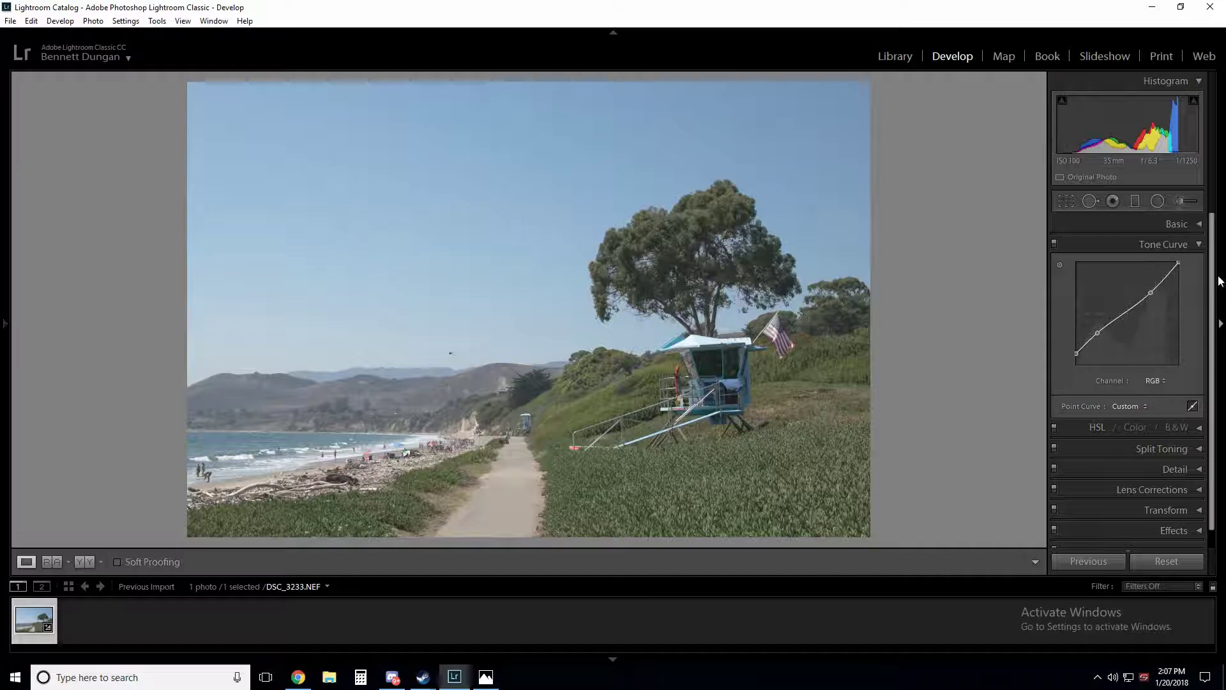
{"action": "left_click", "coordinate": [1198, 244]}
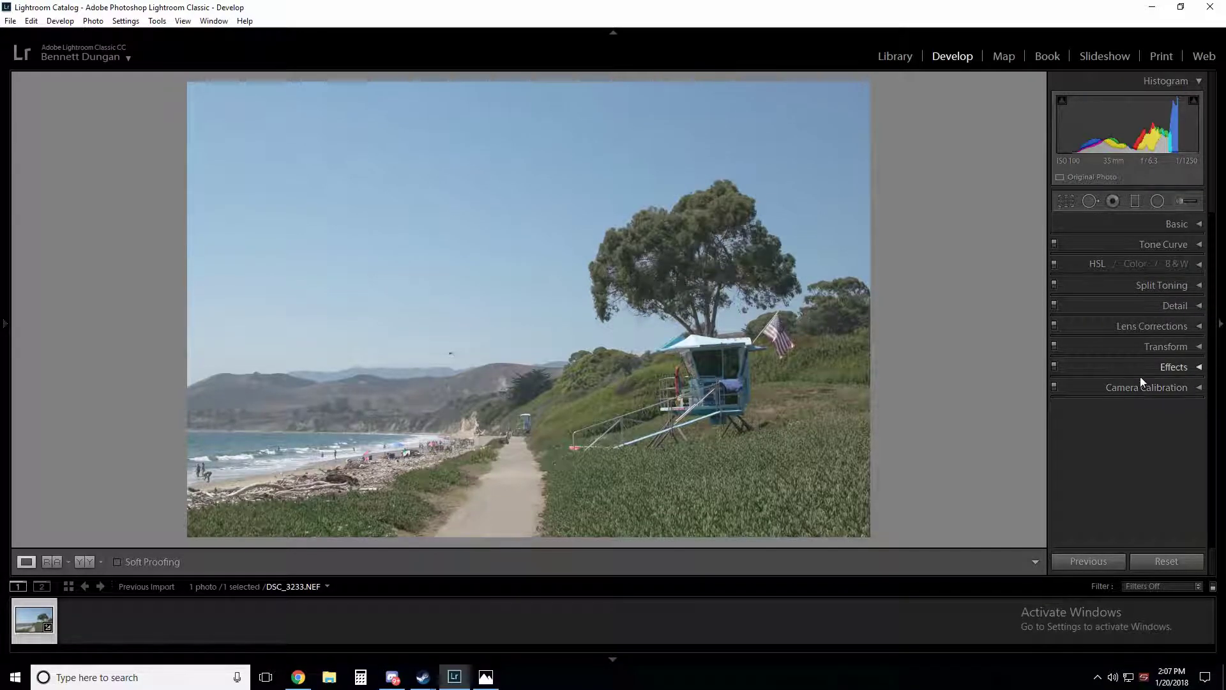
Set the blue primary hue to -67 in the camera calibration and inspect the hillside vegetation up close.
{"action": "left_click", "coordinate": [1199, 388]}
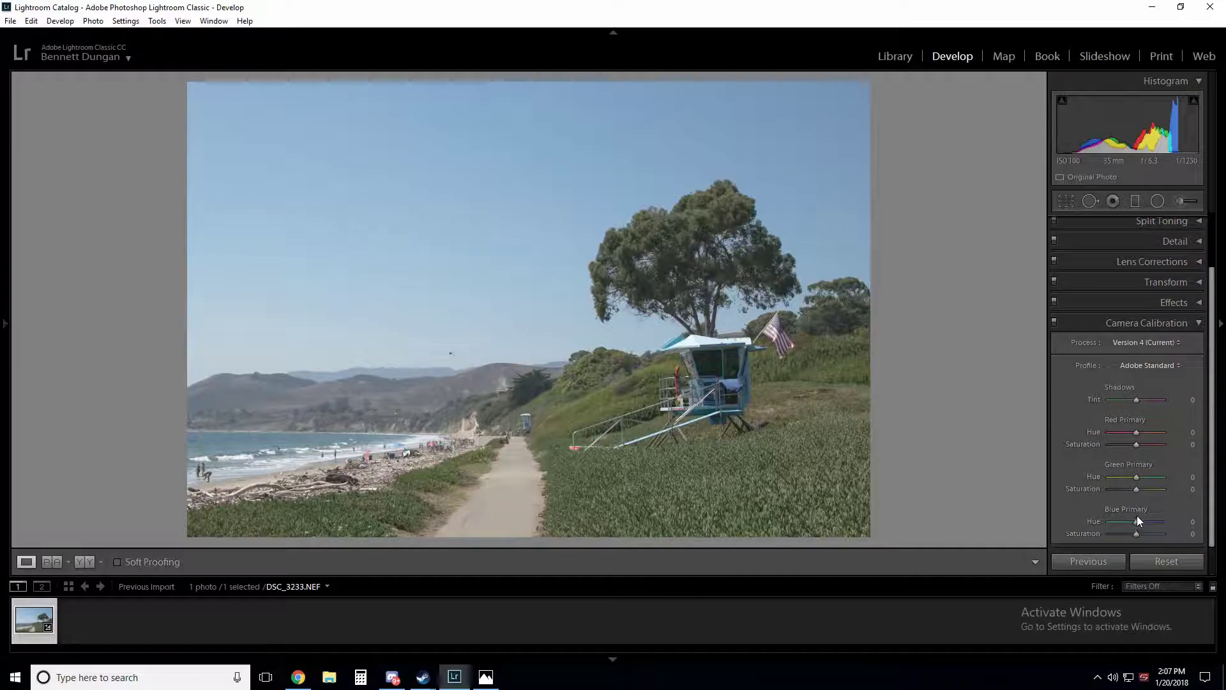
{"action": "left_click_drag", "start_coordinate": [1136, 520], "coordinate": [1121, 520]}
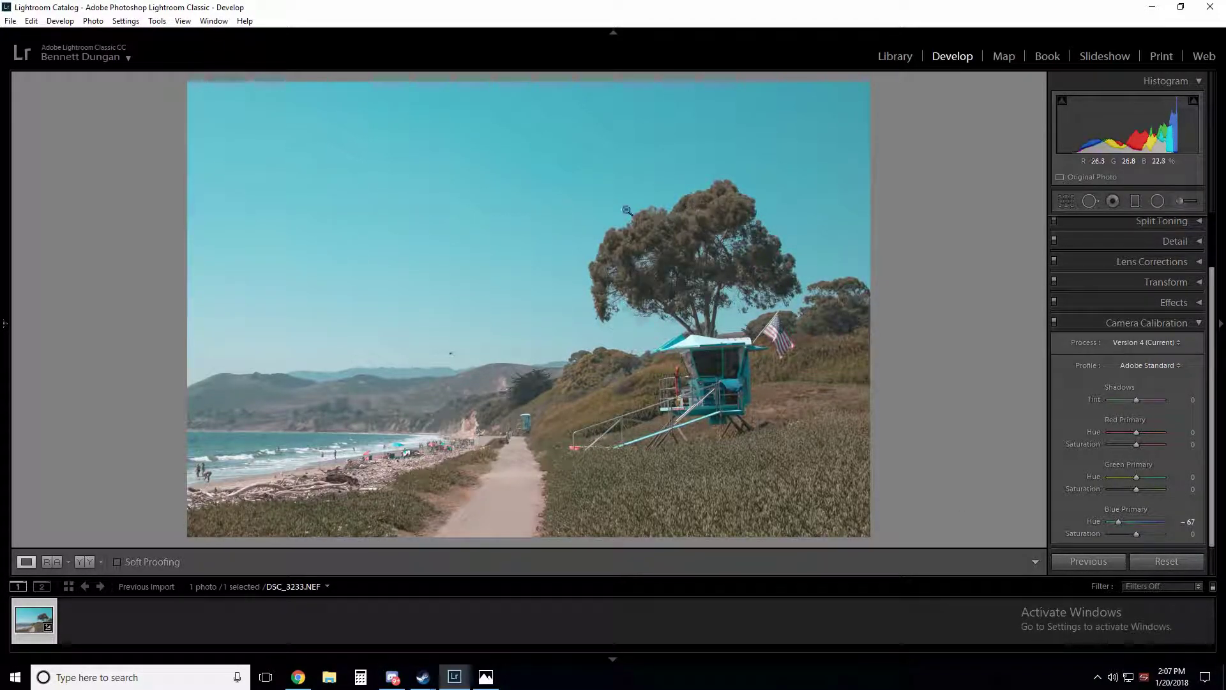
{"action": "left_click", "coordinate": [626, 393]}
{"action": "left_click_drag", "start_coordinate": [581, 398], "coordinate": [725, 233]}
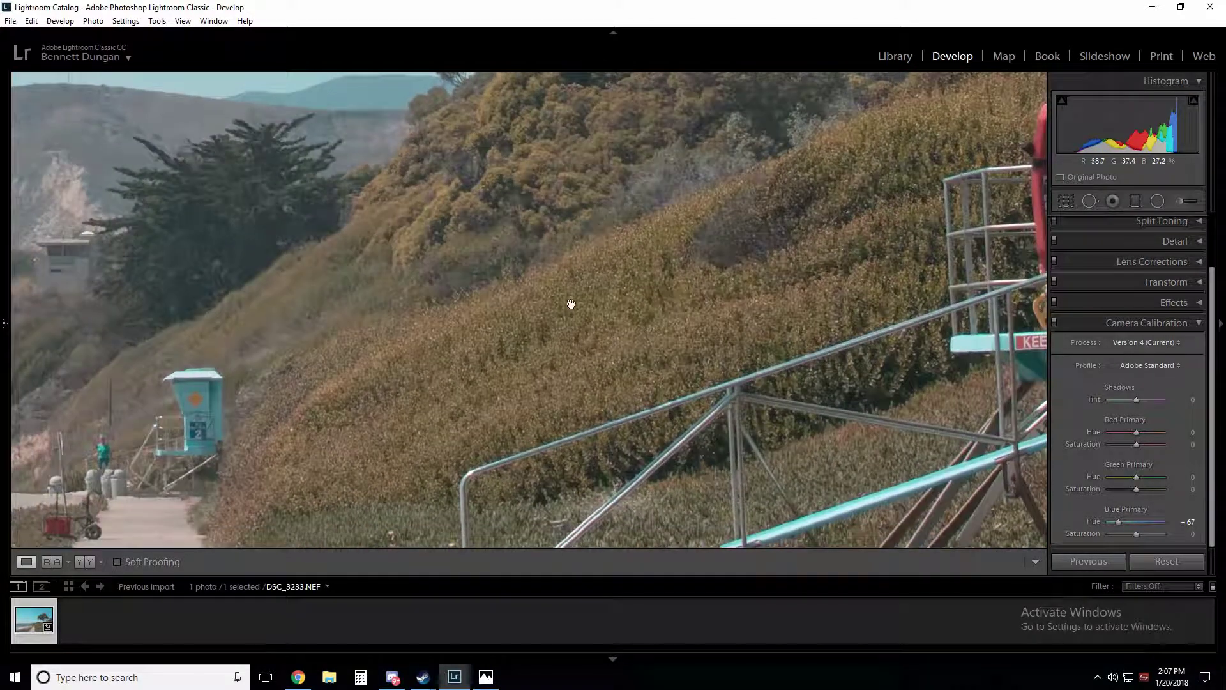
{"action": "left_click", "coordinate": [590, 316]}
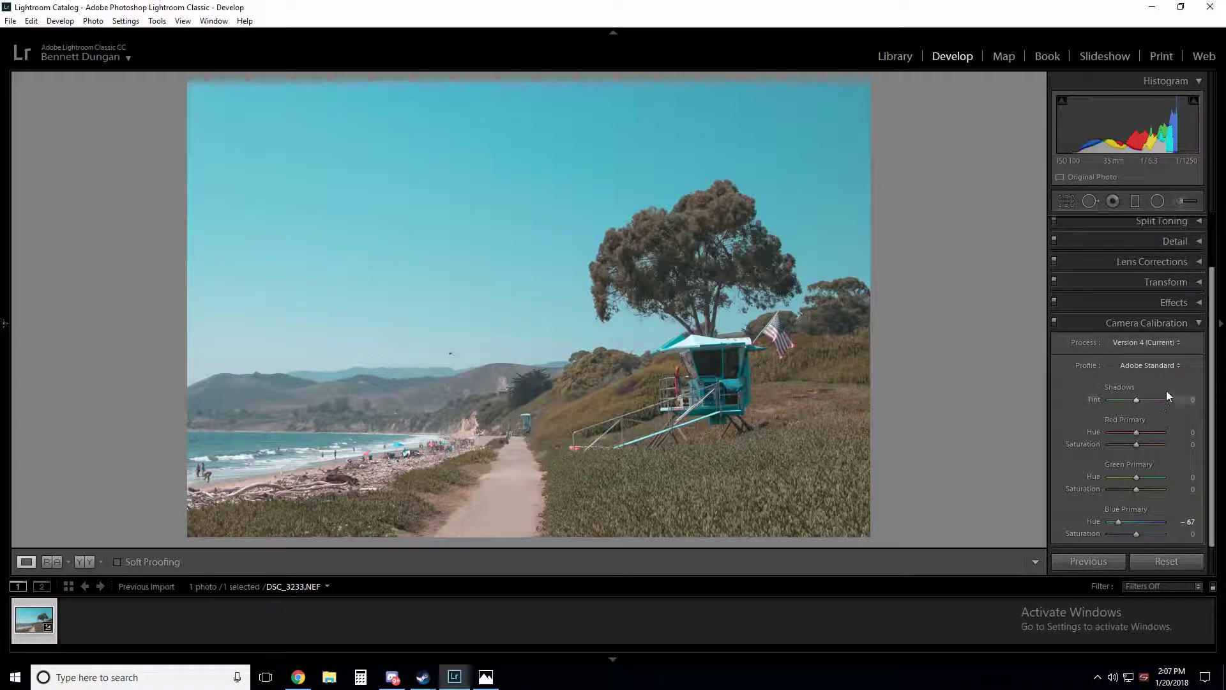
{"action": "left_click", "coordinate": [1188, 323]}
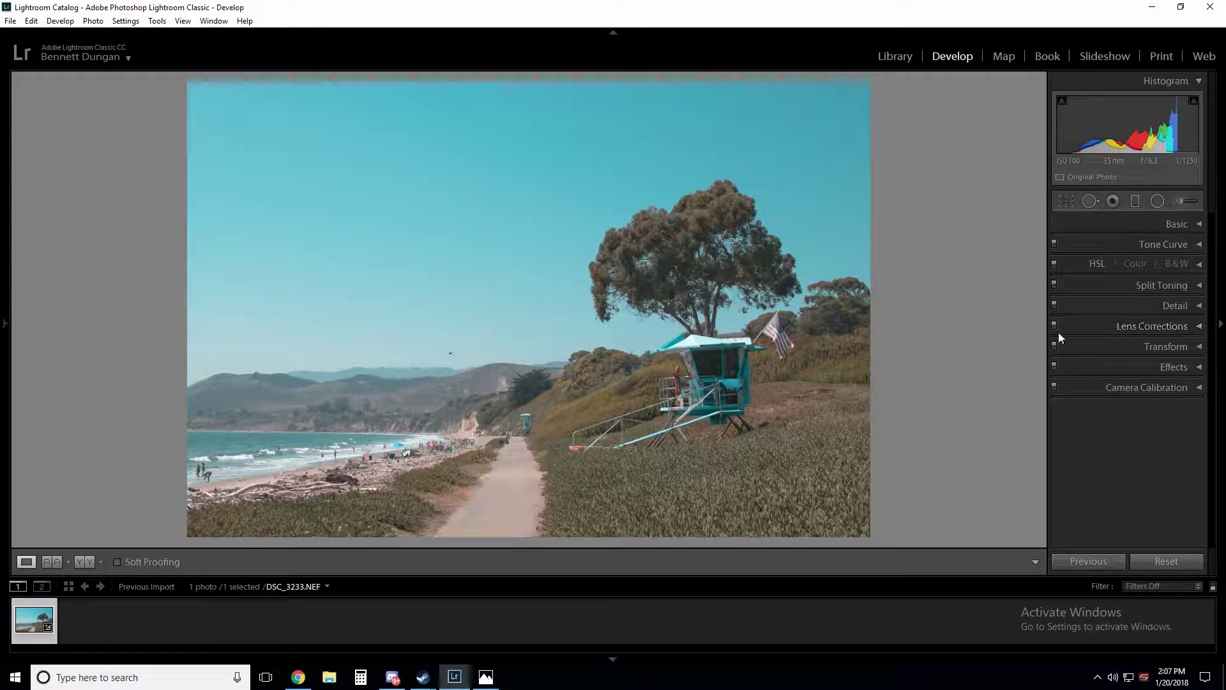
Set the HSL hues to +11 for yellow, +9 for aqua and +24 for blue, and reset green to its default.
{"action": "left_click", "coordinate": [1199, 265]}
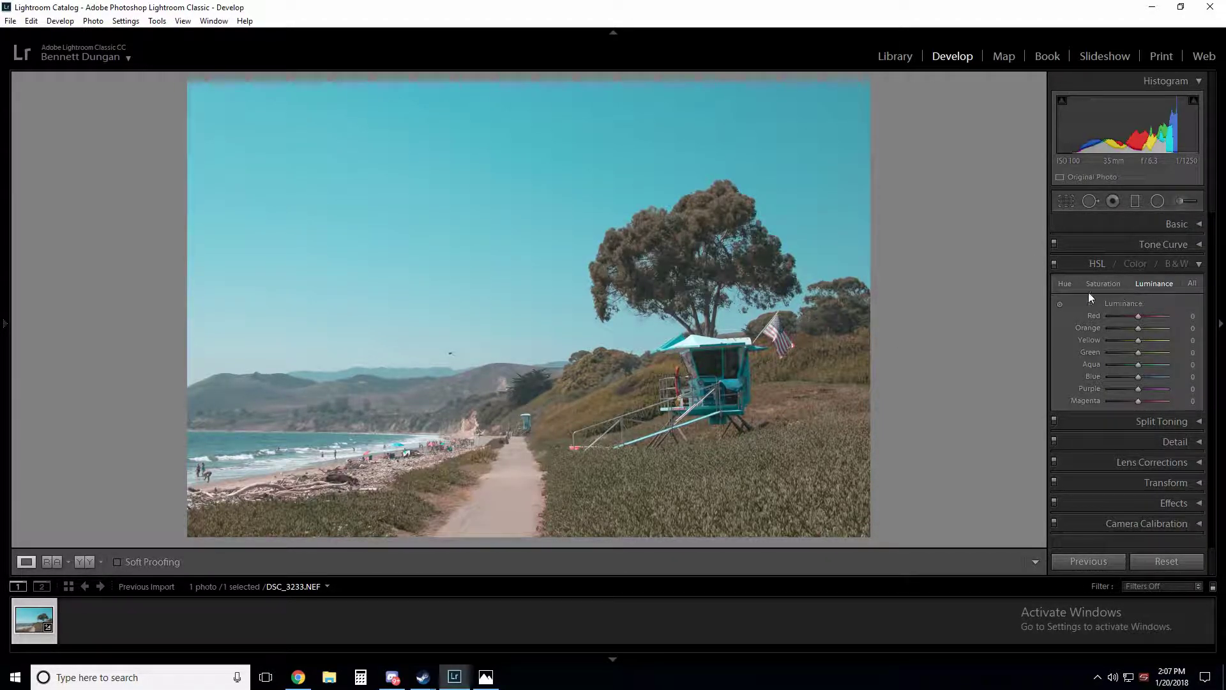
{"action": "left_click", "coordinate": [1063, 283]}
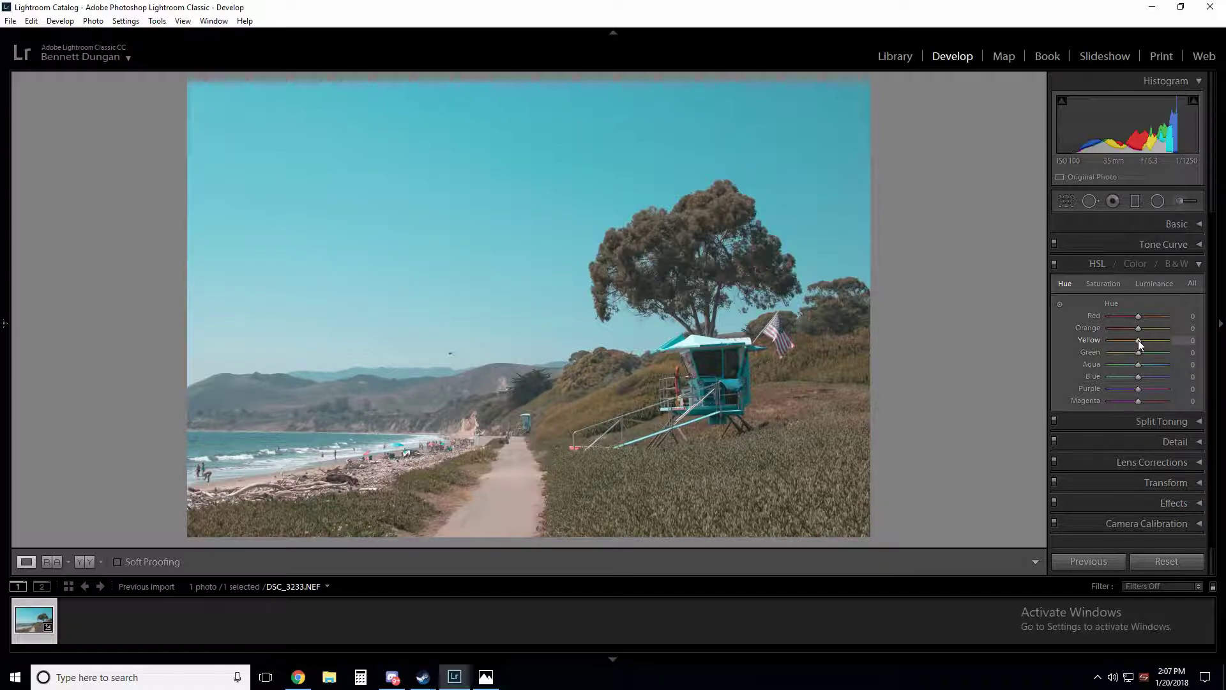
{"action": "left_click_drag", "start_coordinate": [1145, 343], "coordinate": [1141, 343]}
{"action": "mouse_move", "coordinate": [1141, 351]}
{"action": "left_mouse_down"}
{"action": "mouse_move", "coordinate": [1124, 352]}
{"action": "mouse_move", "coordinate": [1136, 352]}
{"action": "left_mouse_up"}
{"action": "double_click", "coordinate": [1090, 353]}
{"action": "mouse_move", "coordinate": [1137, 366]}
{"action": "left_mouse_down"}
{"action": "mouse_move", "coordinate": [1147, 366]}
{"action": "mouse_move", "coordinate": [1124, 361]}
{"action": "mouse_move", "coordinate": [1140, 362]}
{"action": "left_mouse_up"}
{"action": "mouse_move", "coordinate": [1136, 377]}
{"action": "left_mouse_down"}
{"action": "mouse_move", "coordinate": [1143, 360]}
{"action": "mouse_move", "coordinate": [1146, 378]}
{"action": "left_mouse_up"}
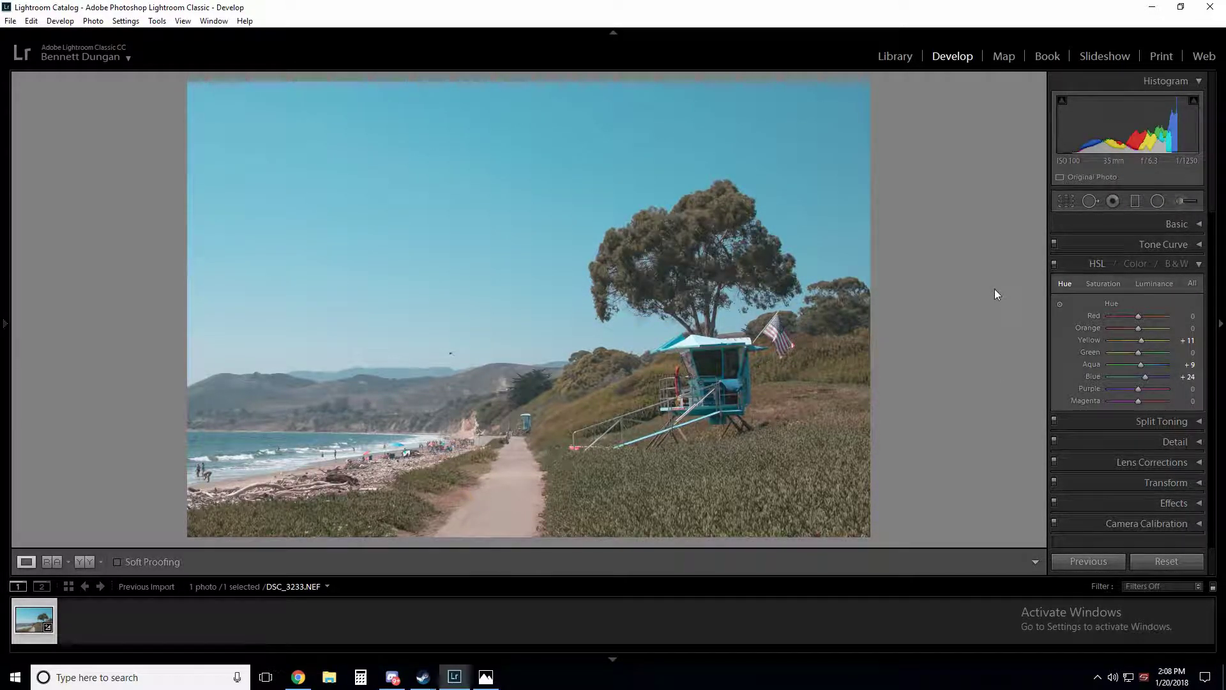
{"action": "left_click", "coordinate": [1199, 264]}
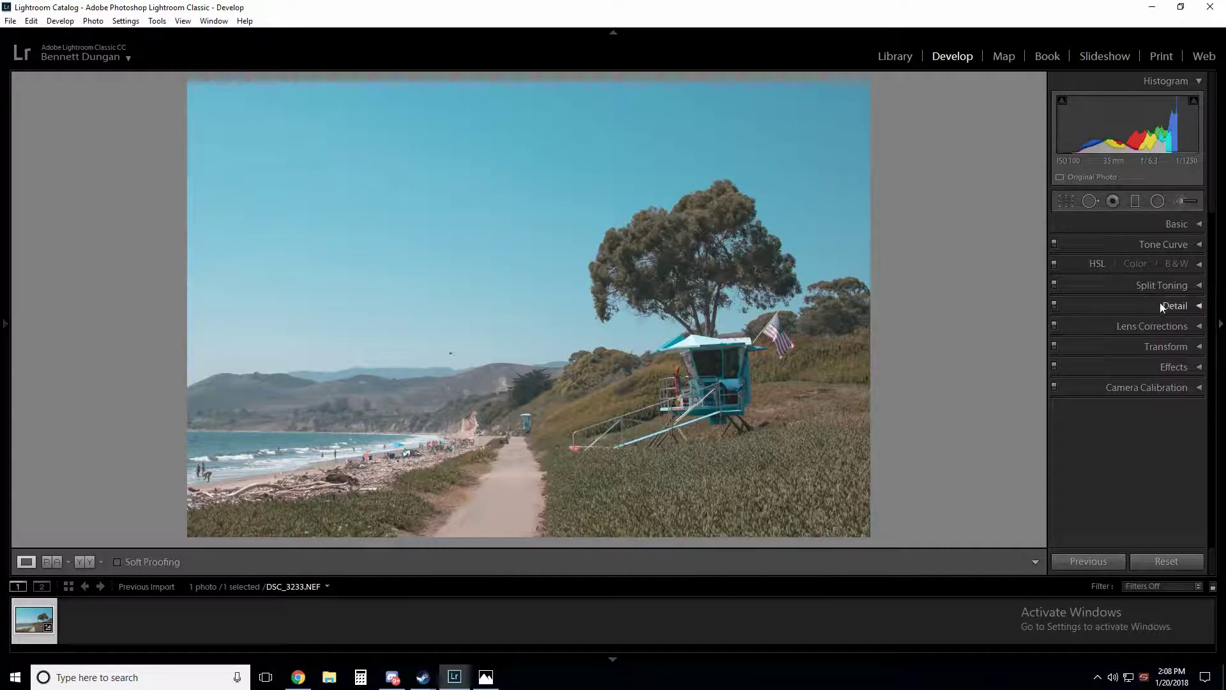
Split tone the highlights with a warm yellow tint at hue 57 and saturation 17.
{"action": "left_click", "coordinate": [1200, 286]}
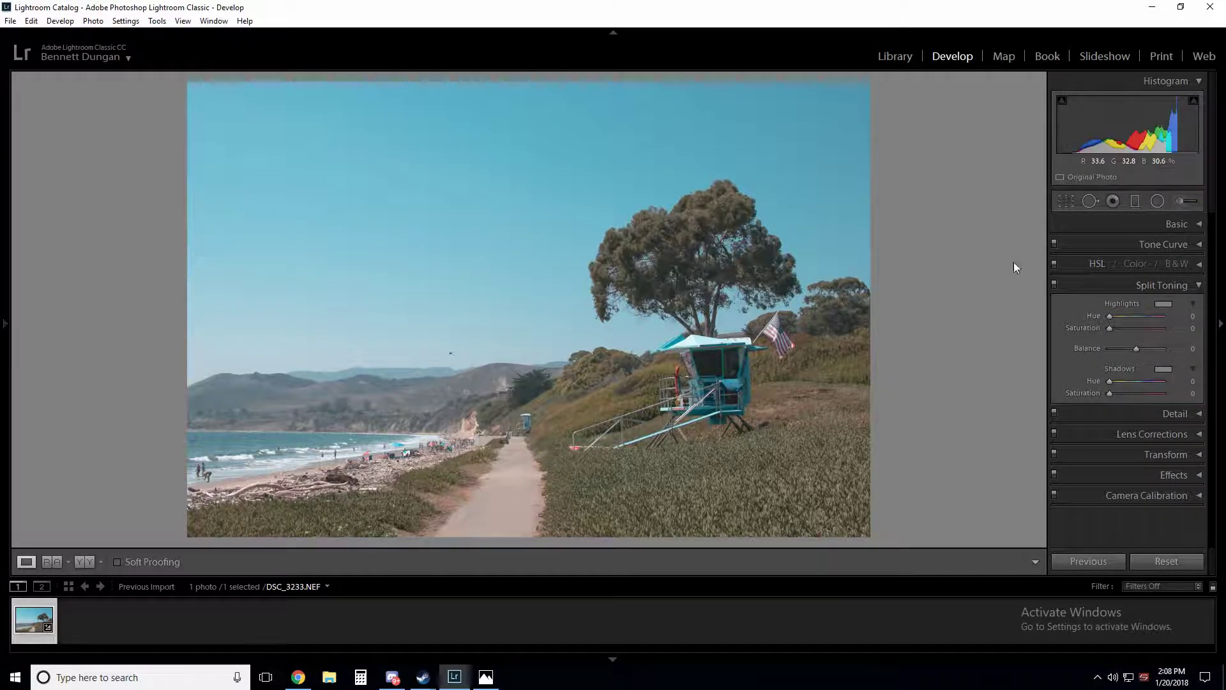
{"action": "left_click", "coordinate": [1163, 306]}
{"action": "left_click", "coordinate": [1151, 305]}
{"action": "left_click", "coordinate": [1163, 304]}
{"action": "left_click_drag", "start_coordinate": [961, 338], "coordinate": [939, 352]}
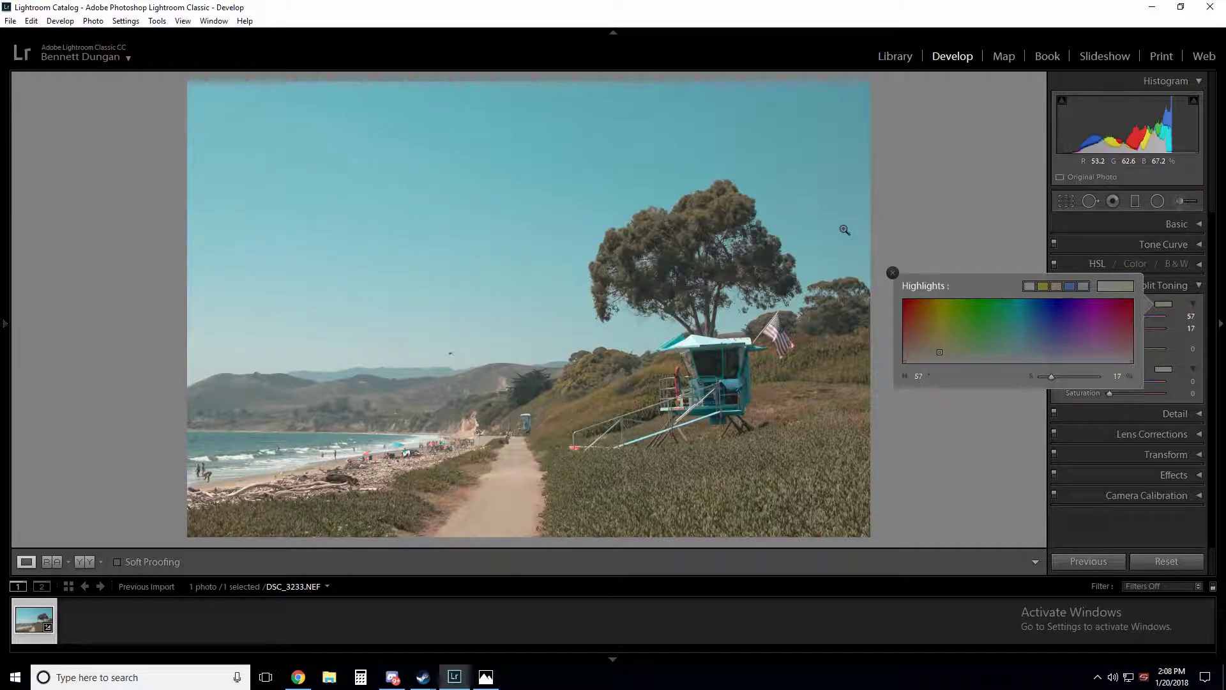
{"action": "left_click", "coordinate": [892, 273]}
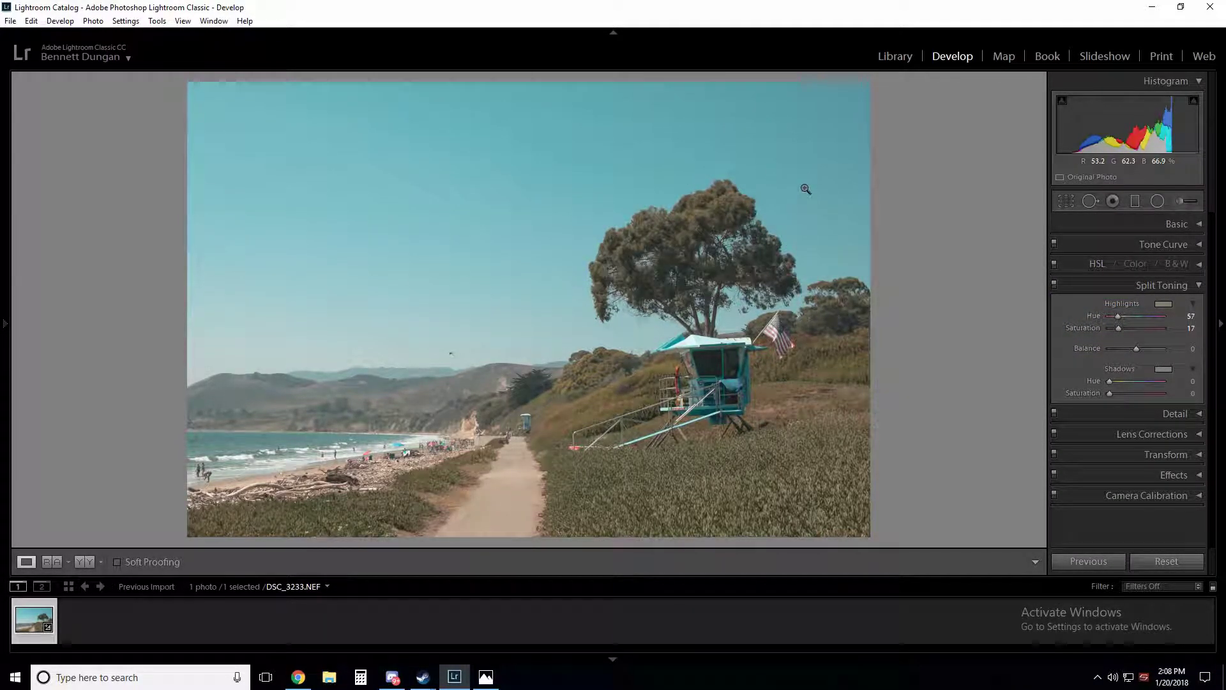
{"action": "left_click", "coordinate": [1199, 286]}
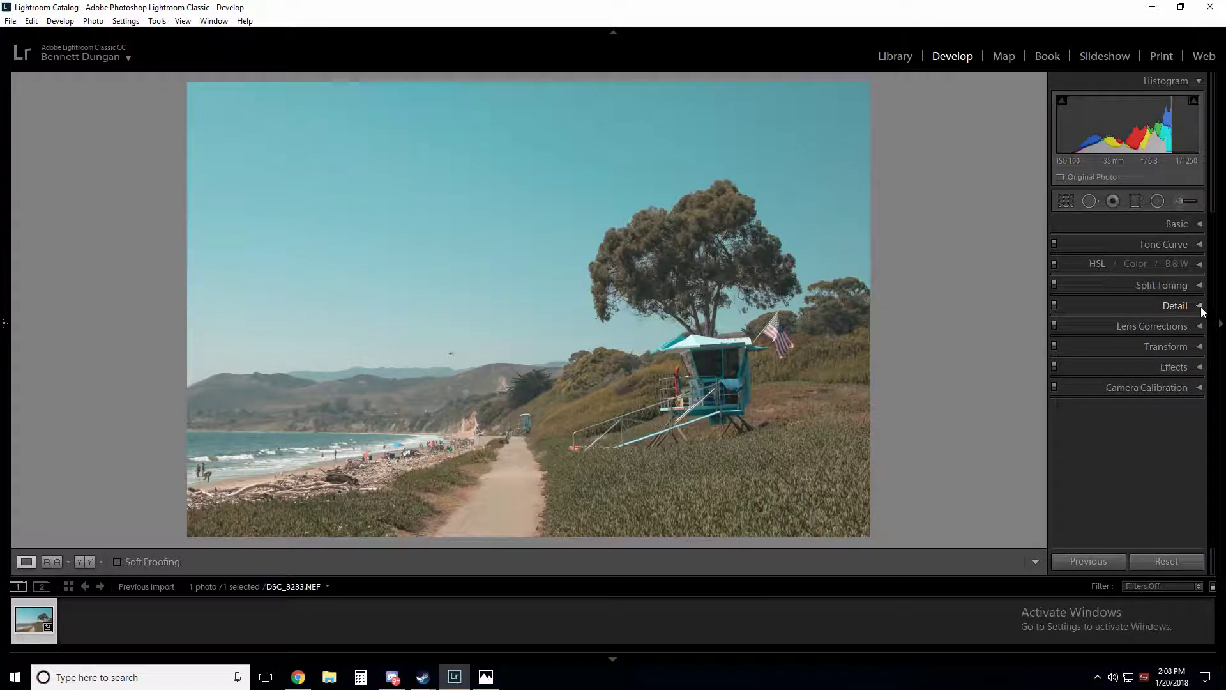
Preview the treetop against the sky in detail and apply a small amount of luminance noise reduction.
{"action": "left_click", "coordinate": [1200, 306]}
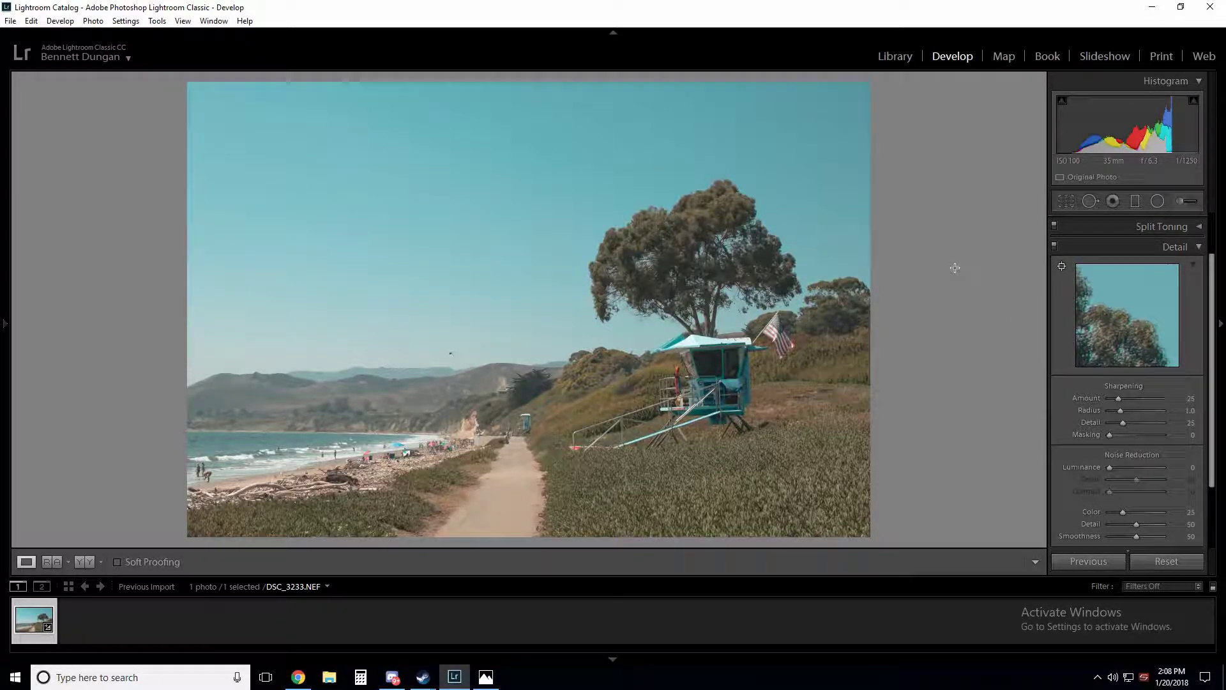
{"action": "left_click", "coordinate": [706, 186]}
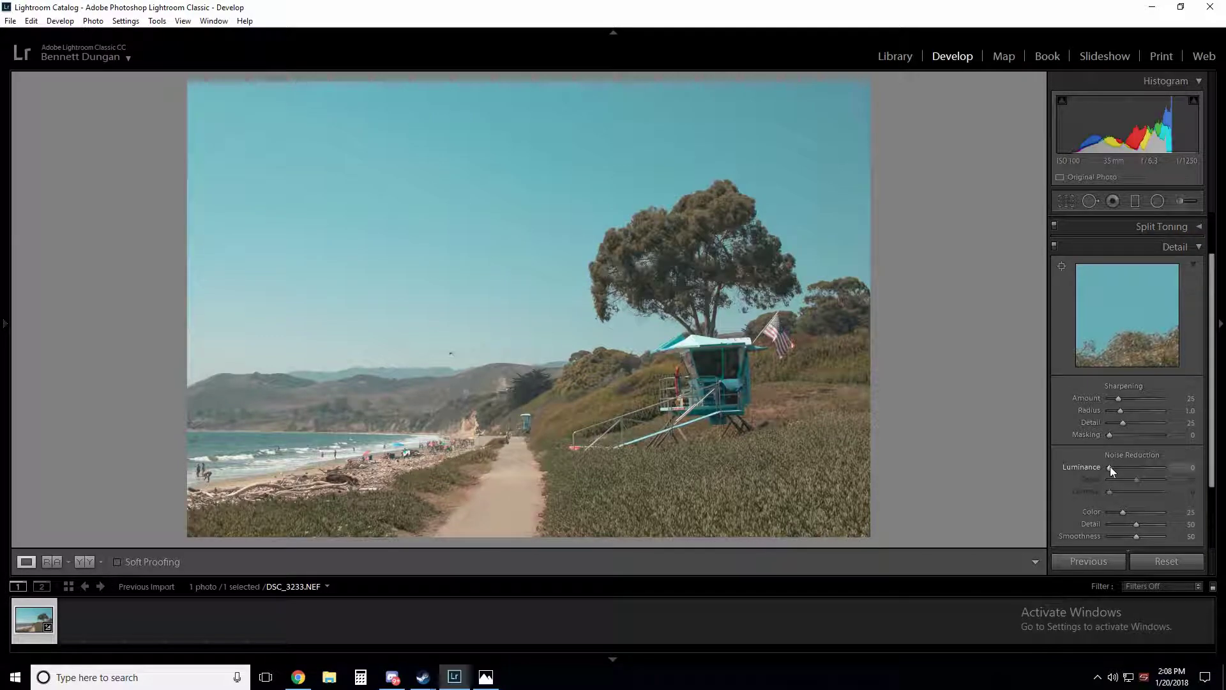
{"action": "left_click_drag", "start_coordinate": [1110, 466], "coordinate": [1120, 468]}
{"action": "left_click", "coordinate": [1195, 248]}
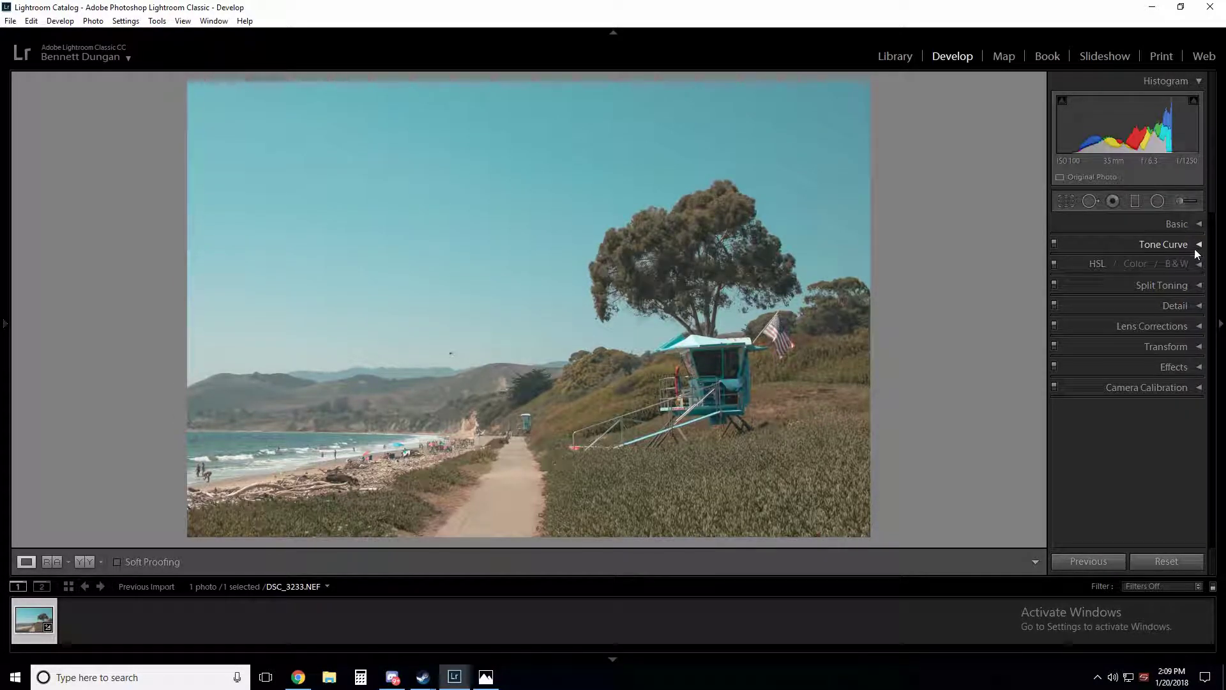
Turn on chromatic aberration removal, compare its effect on the treetop edges, and enable the lens profile corrections.
{"action": "left_click", "coordinate": [1197, 326]}
{"action": "left_click", "coordinate": [1061, 362]}
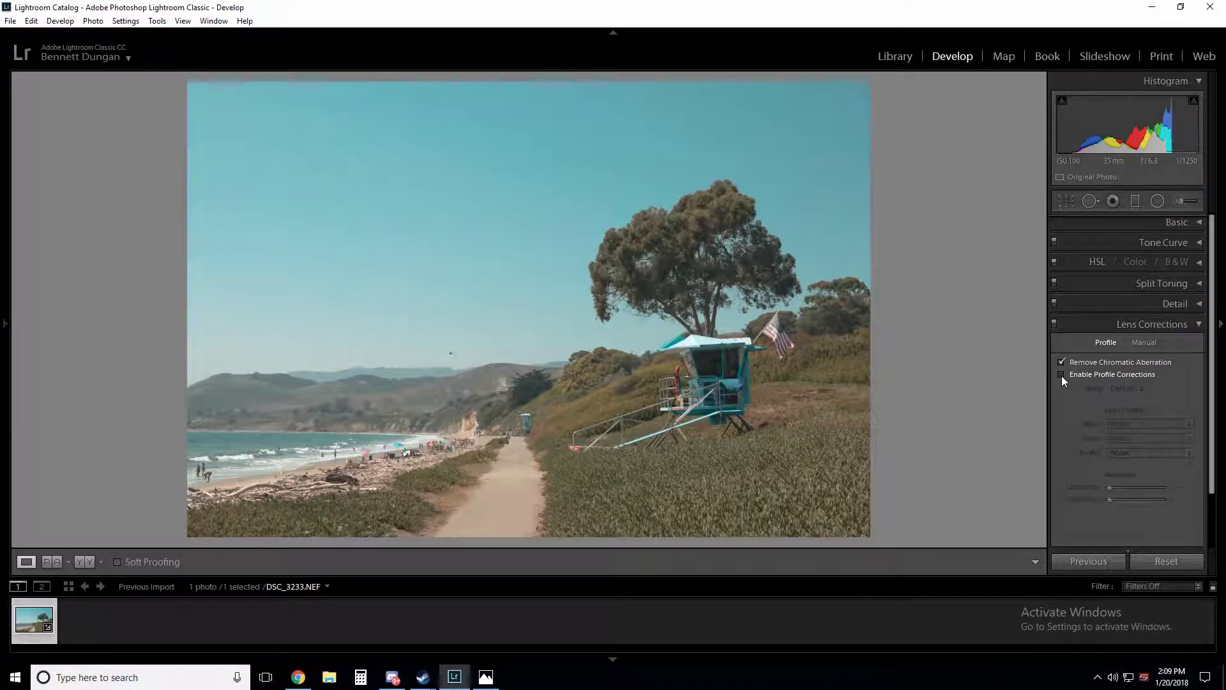
{"action": "left_click", "coordinate": [684, 210]}
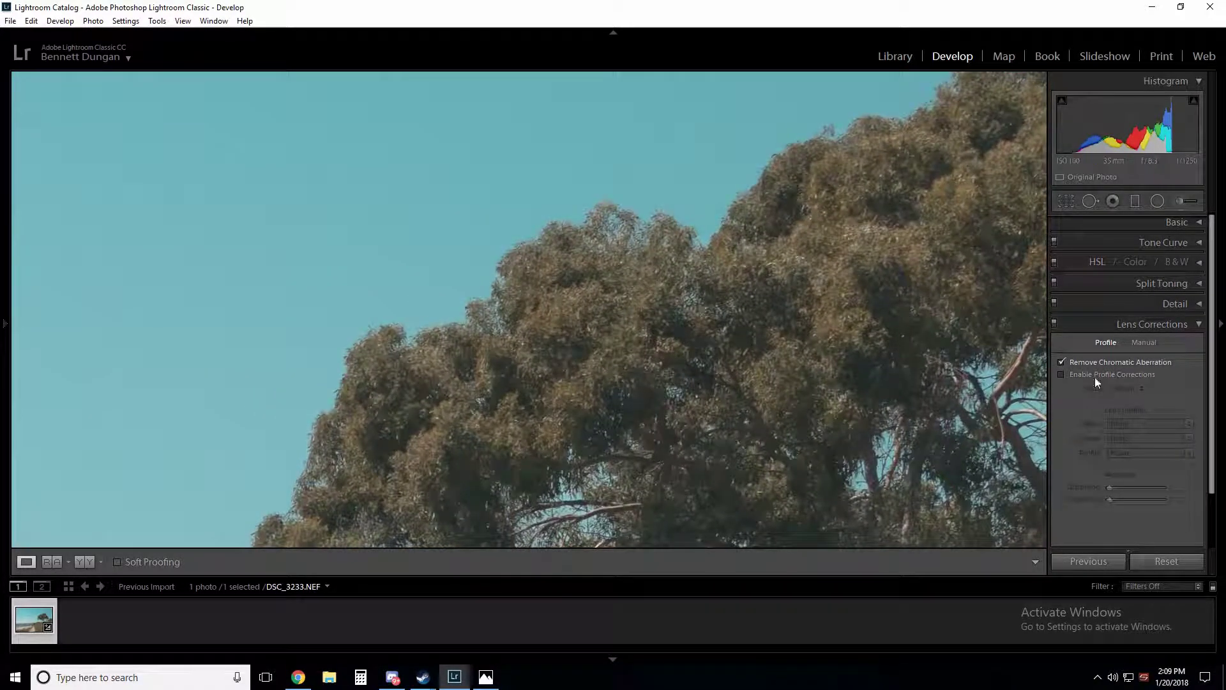
{"action": "left_click", "coordinate": [1061, 362]}
{"action": "left_click", "coordinate": [1061, 362]}
{"action": "left_click", "coordinate": [961, 364]}
{"action": "left_click", "coordinate": [1061, 375]}
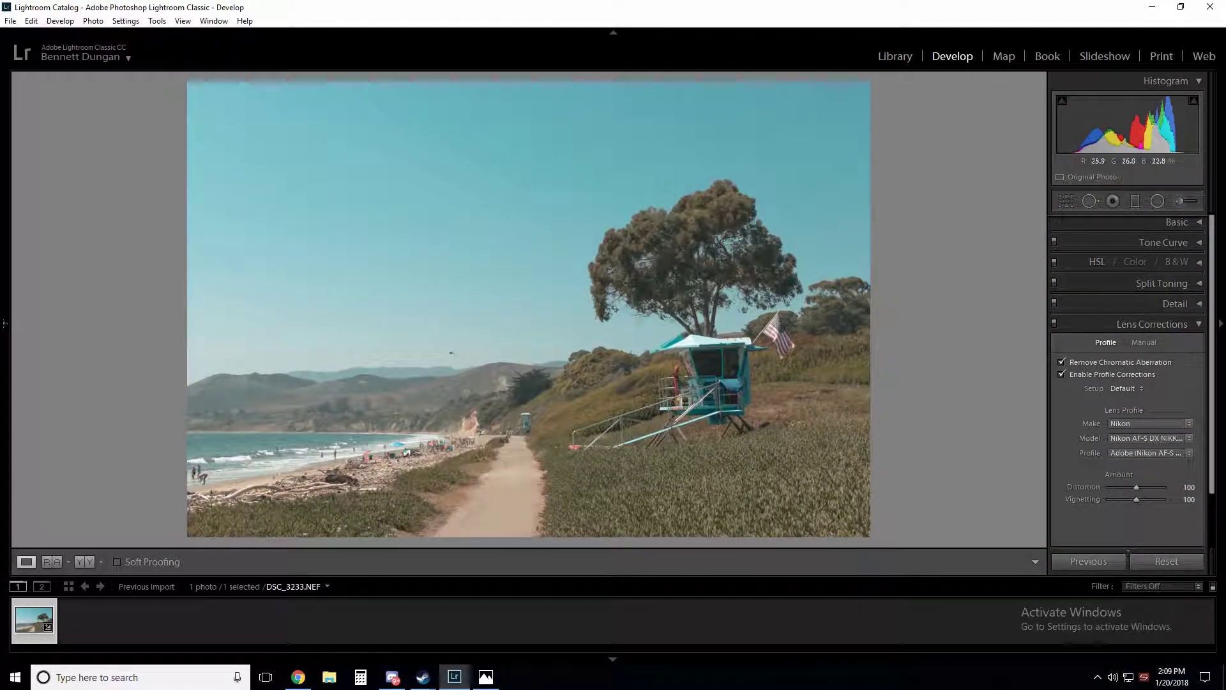
Add a subtle dark post-crop vignette in the Highlight Priority style with an amount of -7.
{"action": "left_click", "coordinate": [1196, 325]}
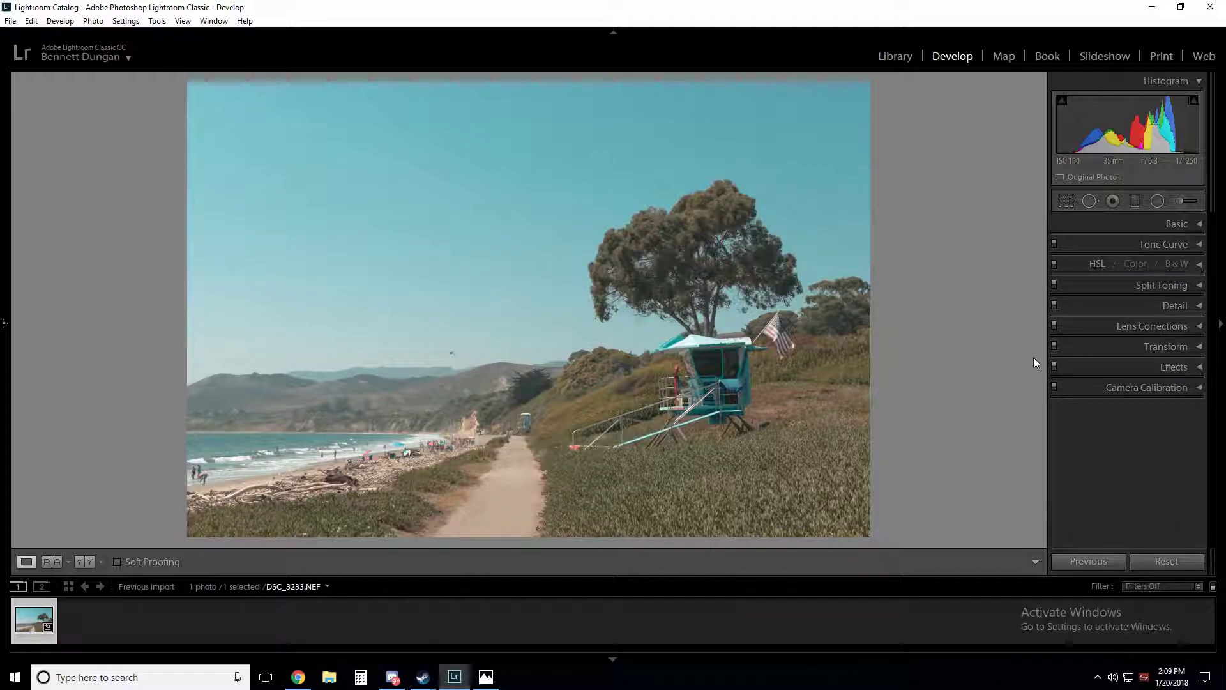
{"action": "left_click", "coordinate": [1200, 350]}
{"action": "left_click", "coordinate": [1195, 301]}
{"action": "left_click", "coordinate": [1200, 368]}
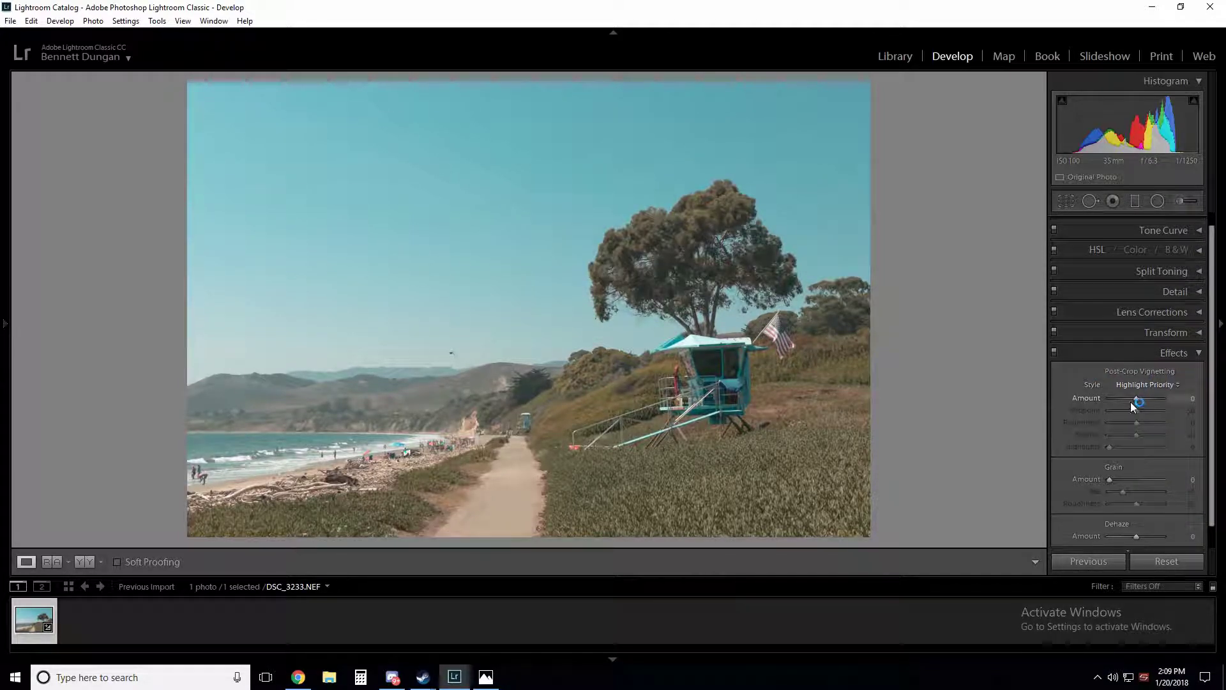
{"action": "left_click_drag", "start_coordinate": [1138, 398], "coordinate": [1135, 397]}
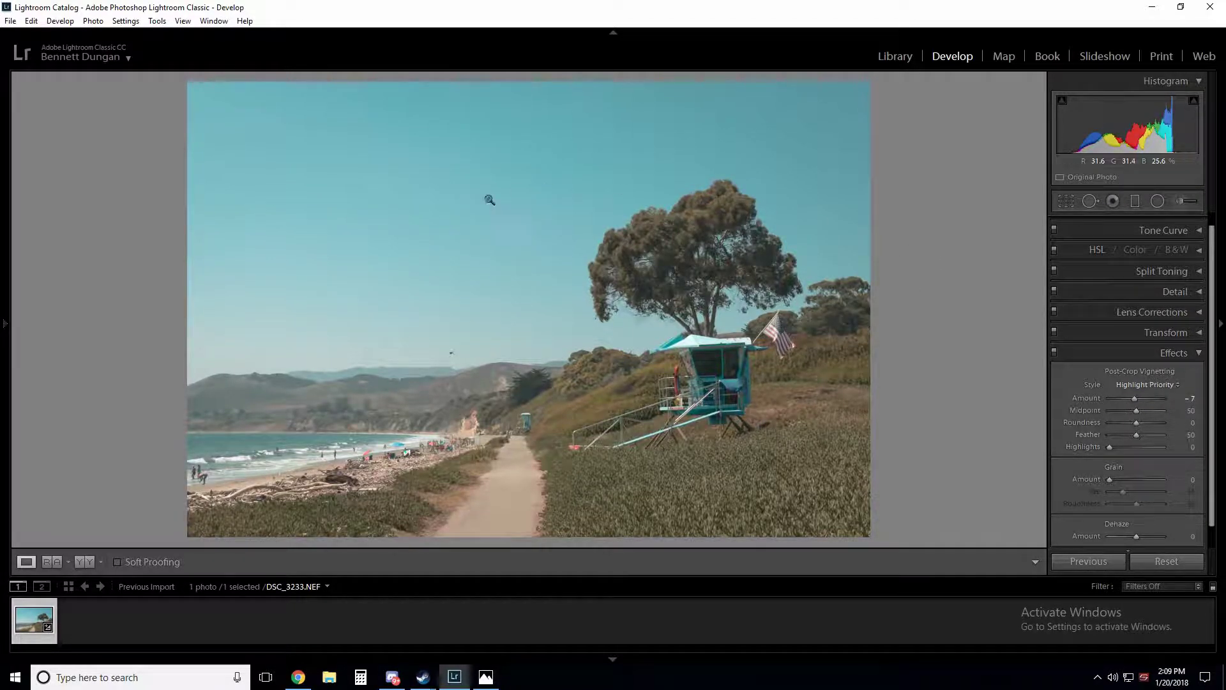
{"action": "left_click", "coordinate": [1200, 354]}
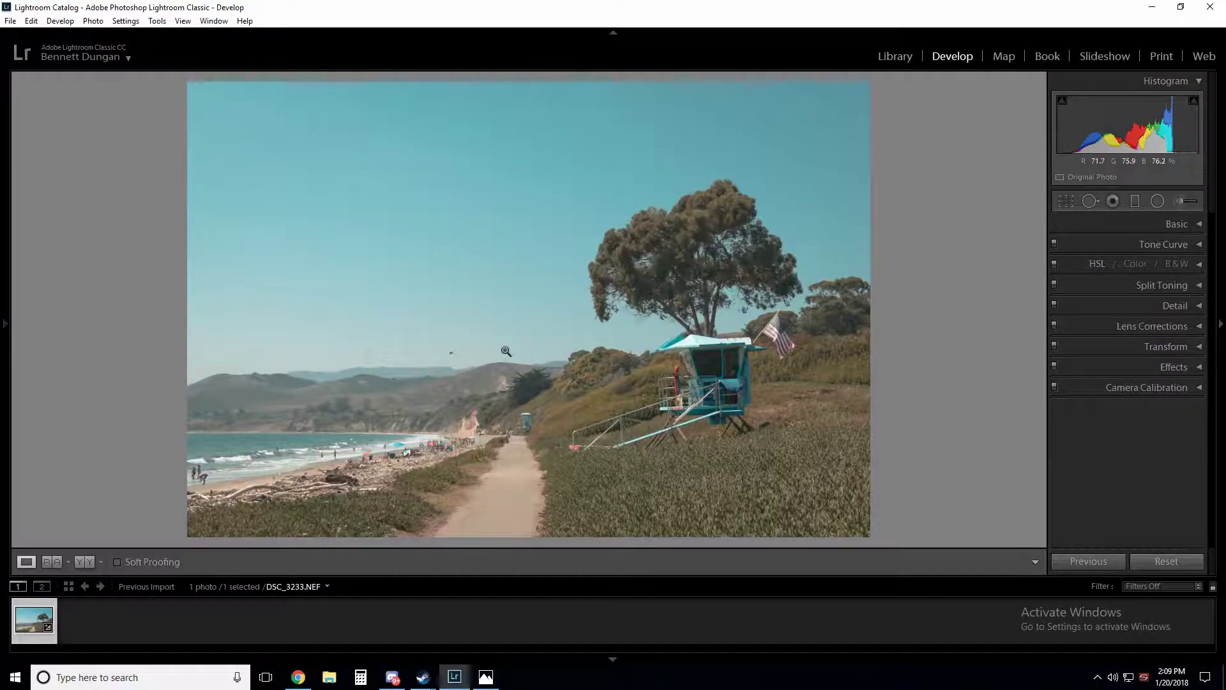
Heal away the kite and its tail in the sky above the hills, and briefly switch to the photo viewer and back to Lightroom.
{"action": "left_click", "coordinate": [451, 359]}
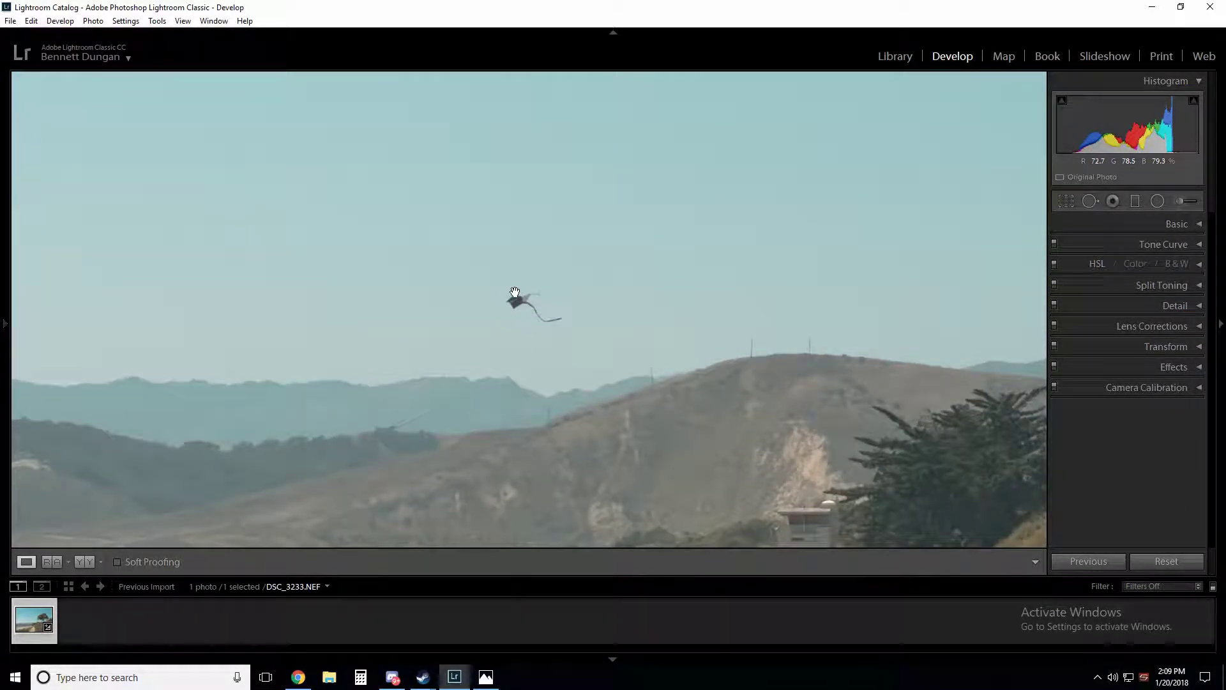
{"action": "left_click", "coordinate": [555, 302]}
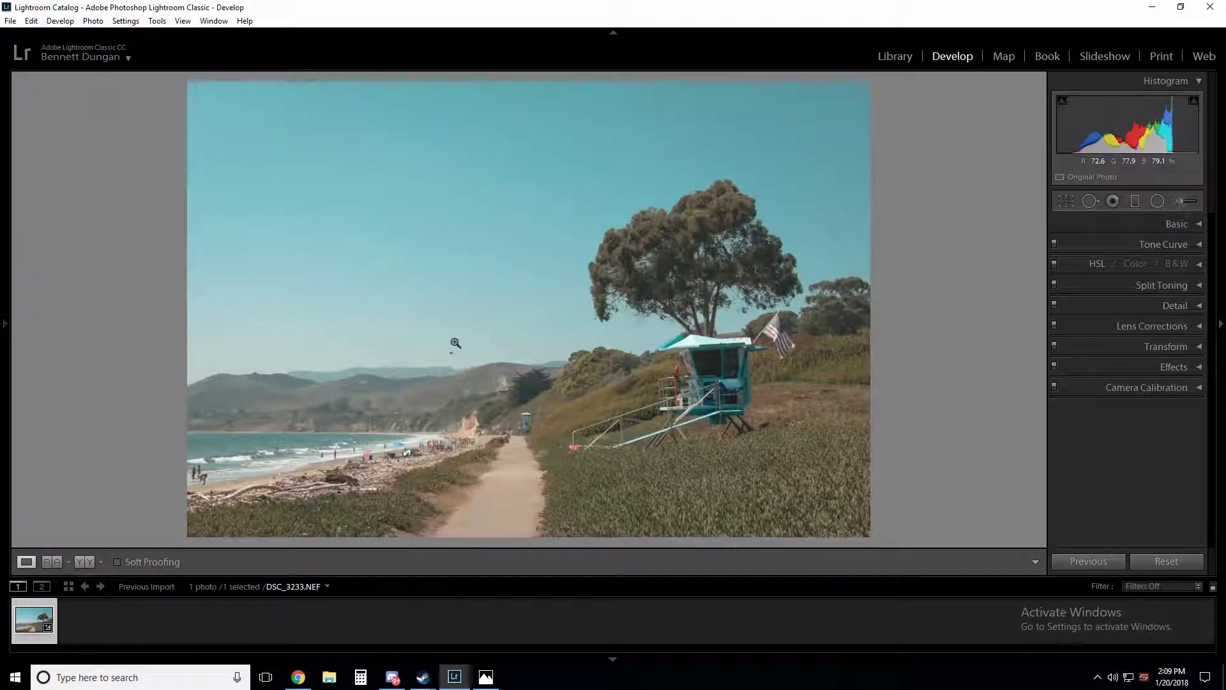
{"action": "left_click", "coordinate": [470, 370]}
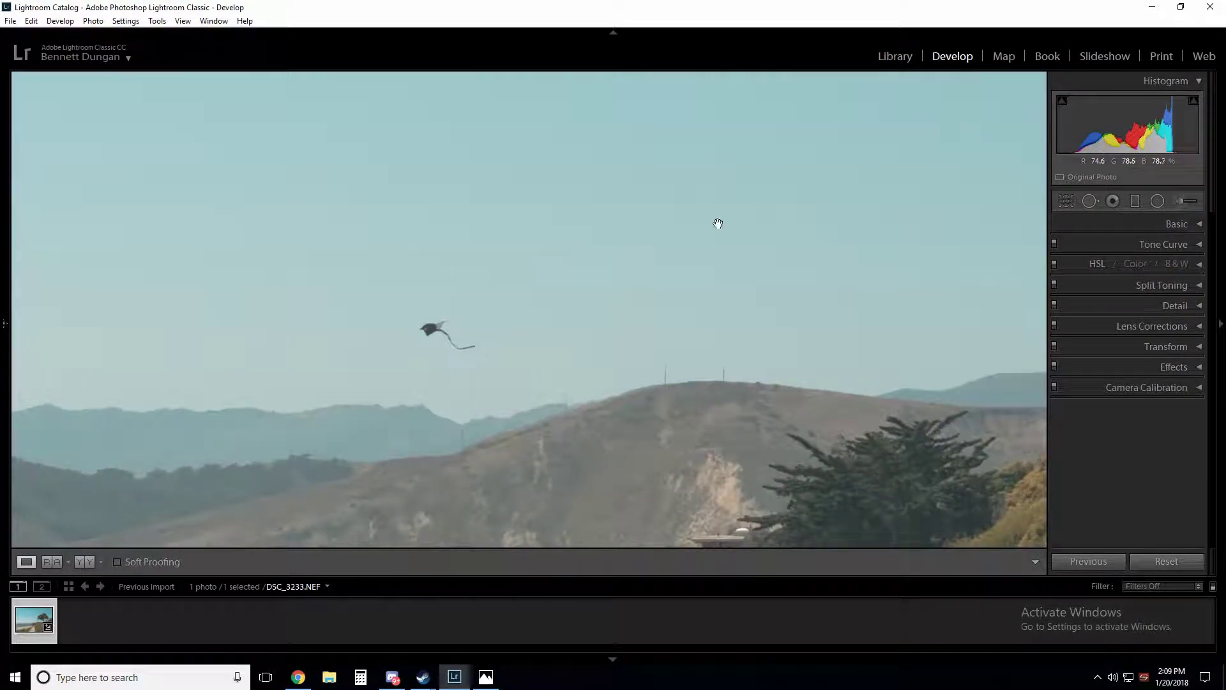
{"action": "left_click", "coordinate": [1094, 197]}
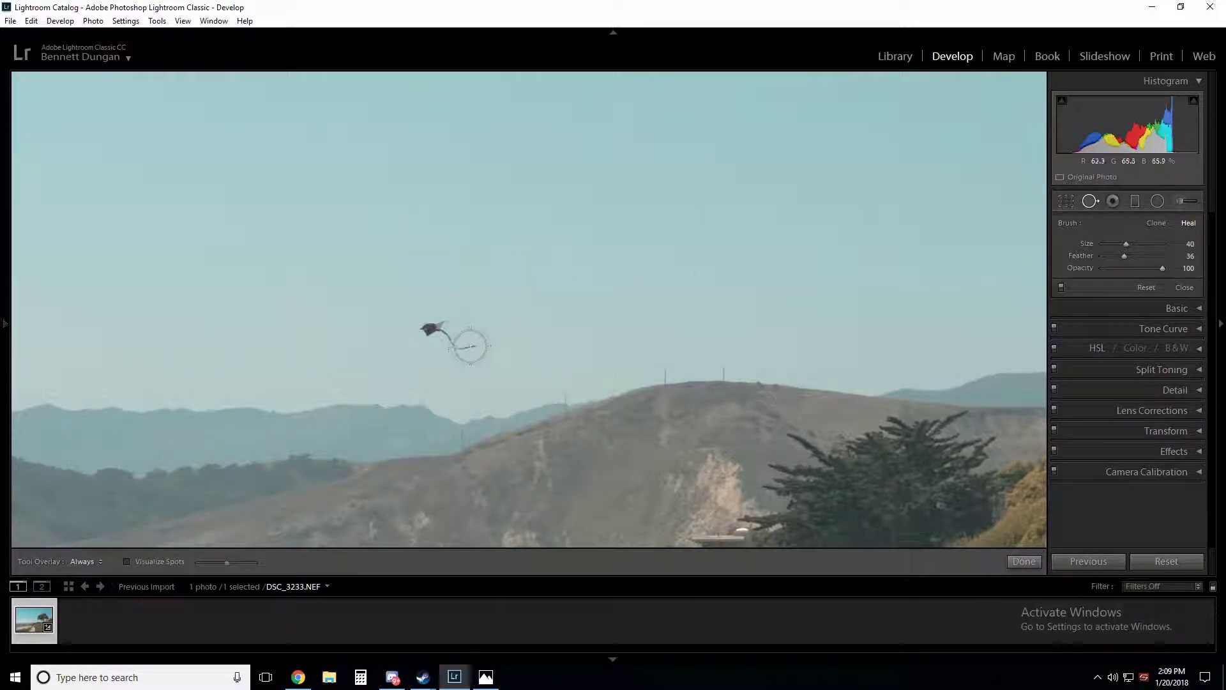
{"action": "left_click_drag", "start_coordinate": [468, 345], "coordinate": [431, 327]}
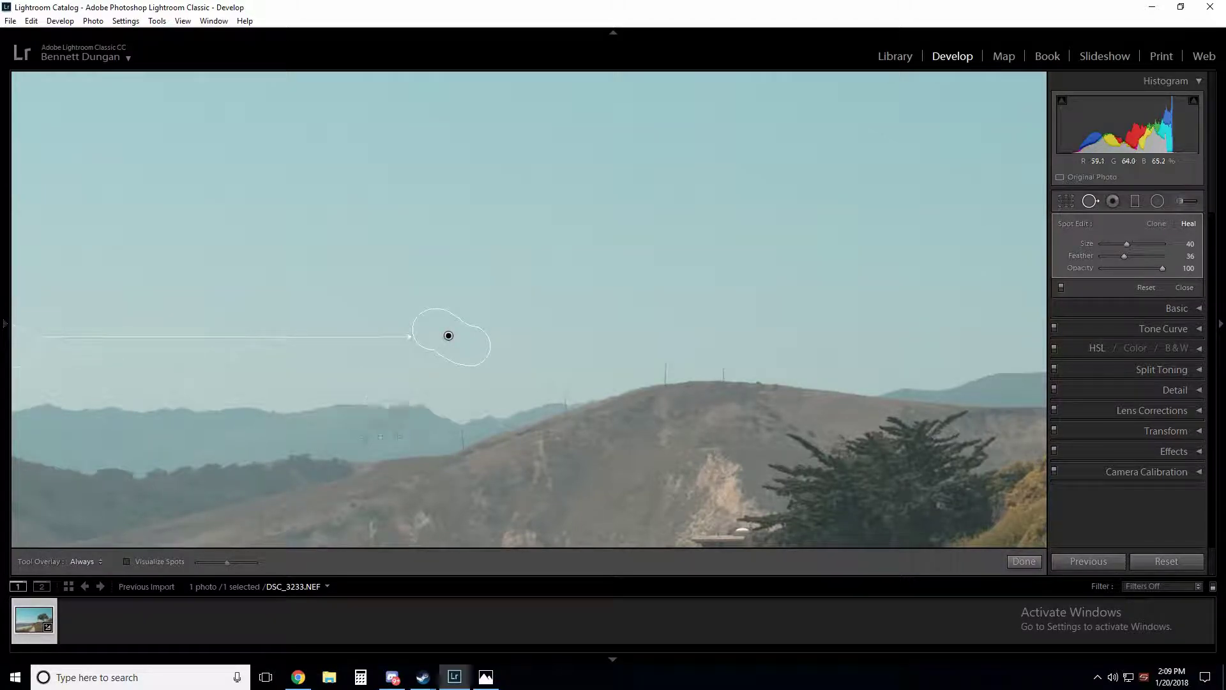
{"action": "left_click", "coordinate": [1024, 561]}
{"action": "left_click", "coordinate": [566, 348]}
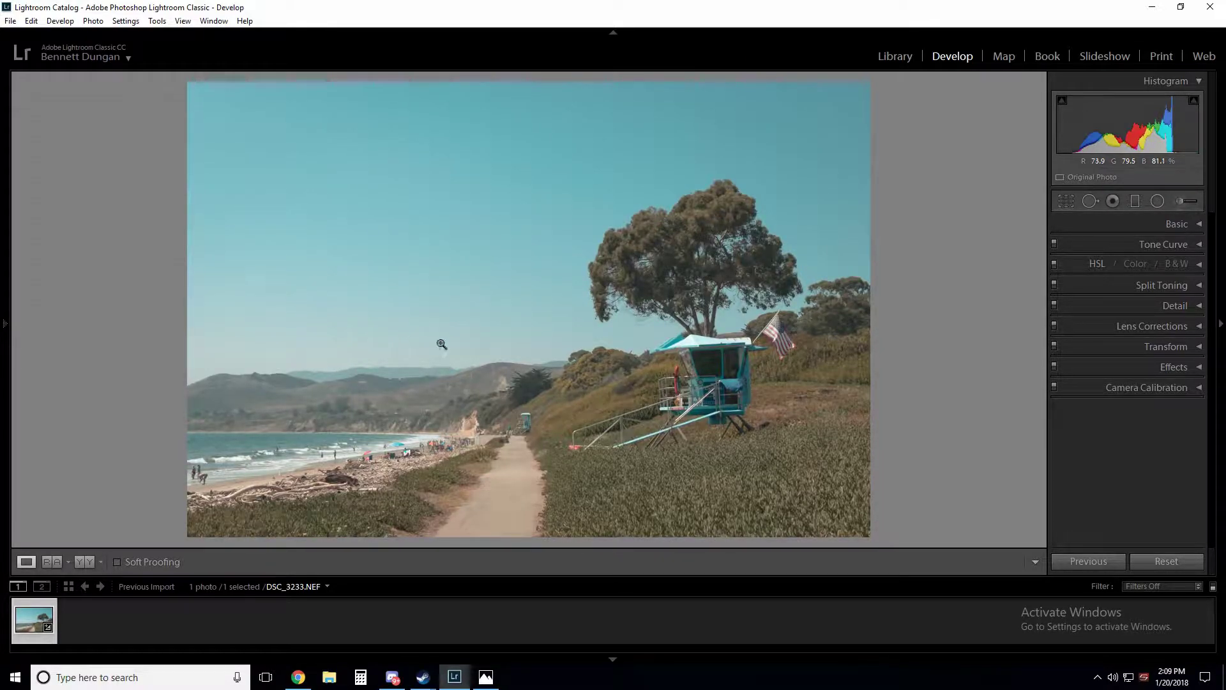
{"action": "left_click", "coordinate": [486, 676]}
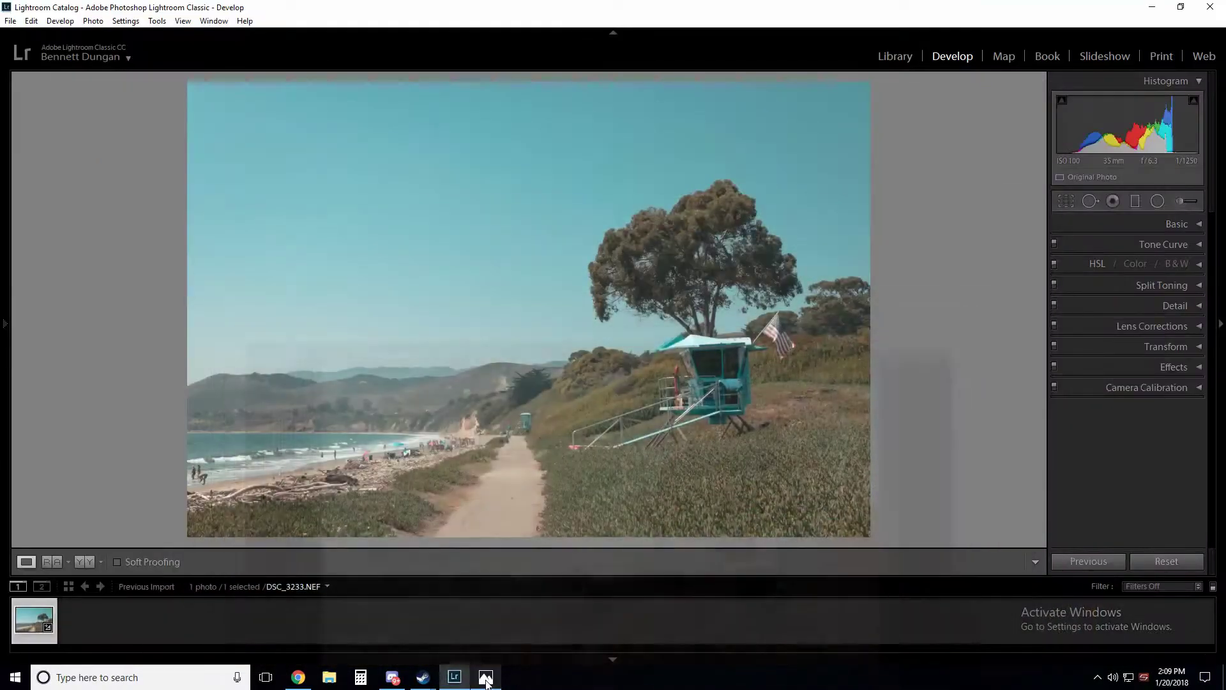
{"action": "left_click", "coordinate": [486, 676]}
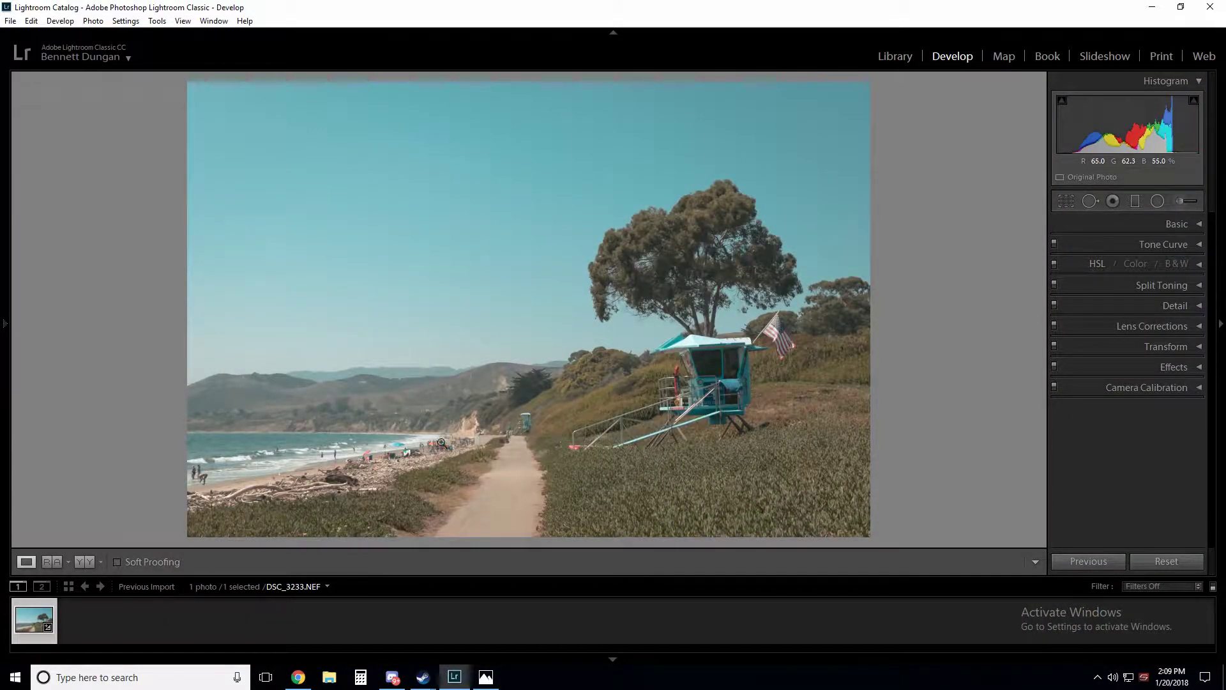